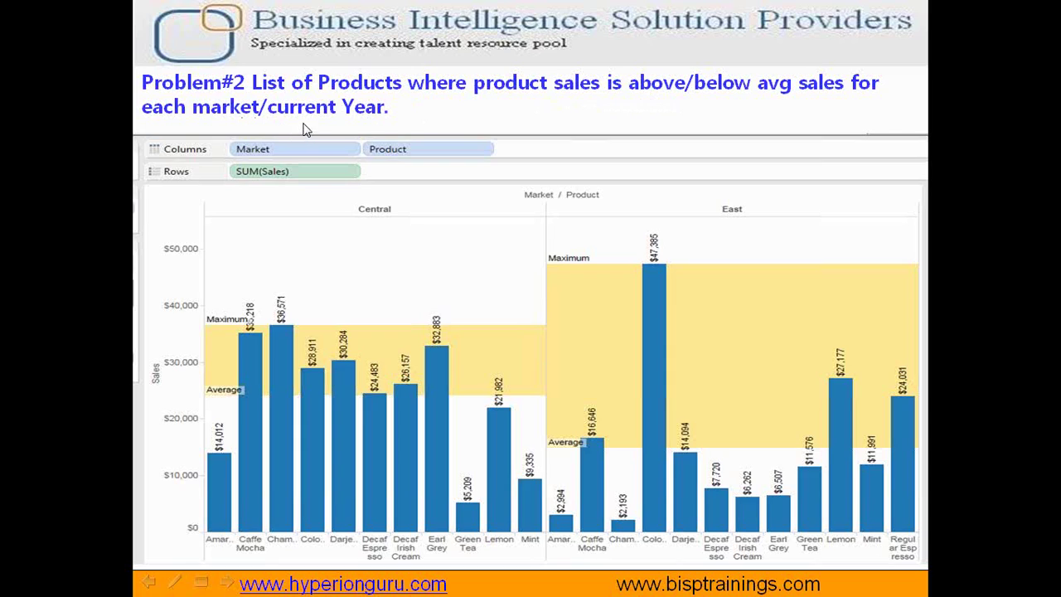
Step: Mark the Central and East headings and each market's average-to-maximum band with the Pen tool on the Problem#2 slide
left_click(169, 588)
left_click(207, 458)
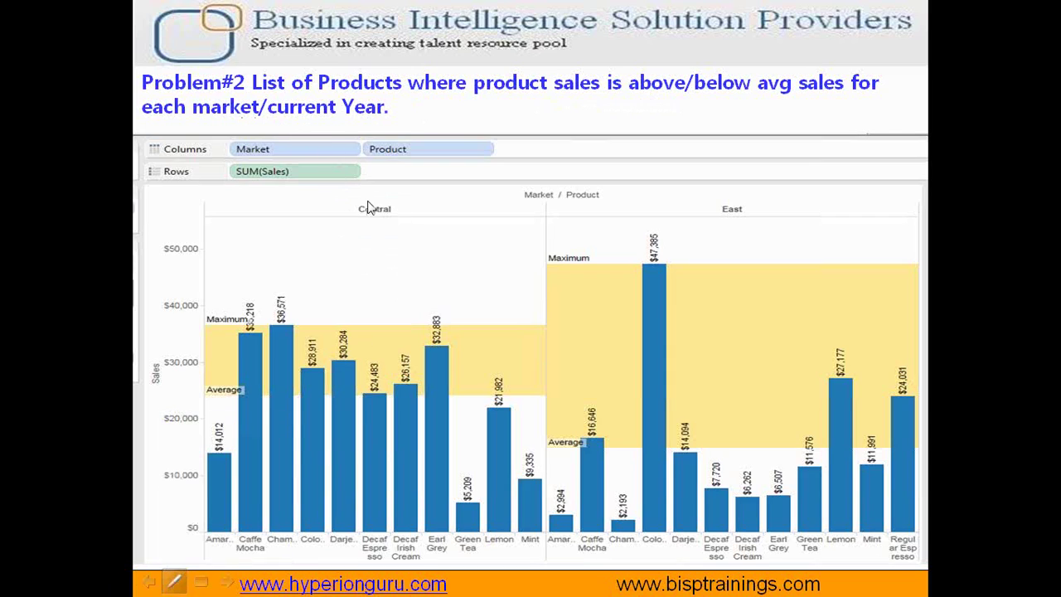
mouse_move(362, 196)
left_mouse_down()
mouse_move(361, 234)
mouse_move(403, 222)
mouse_move(374, 184)
left_mouse_up()
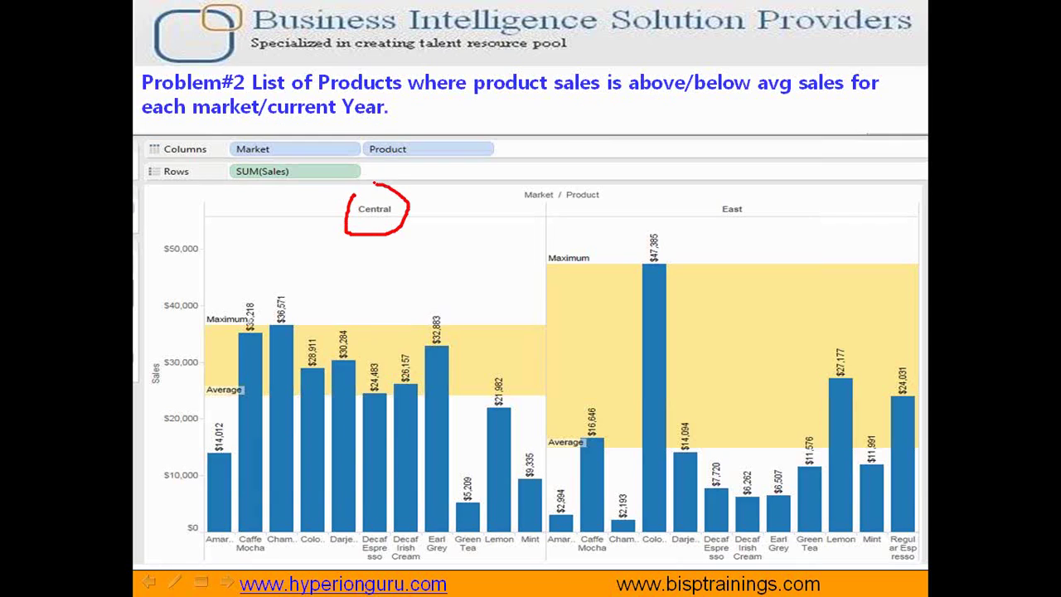
left_click_drag(709, 226, 769, 224)
mouse_move(191, 322)
left_mouse_down()
mouse_move(194, 396)
mouse_move(174, 397)
mouse_move(207, 396)
left_mouse_up()
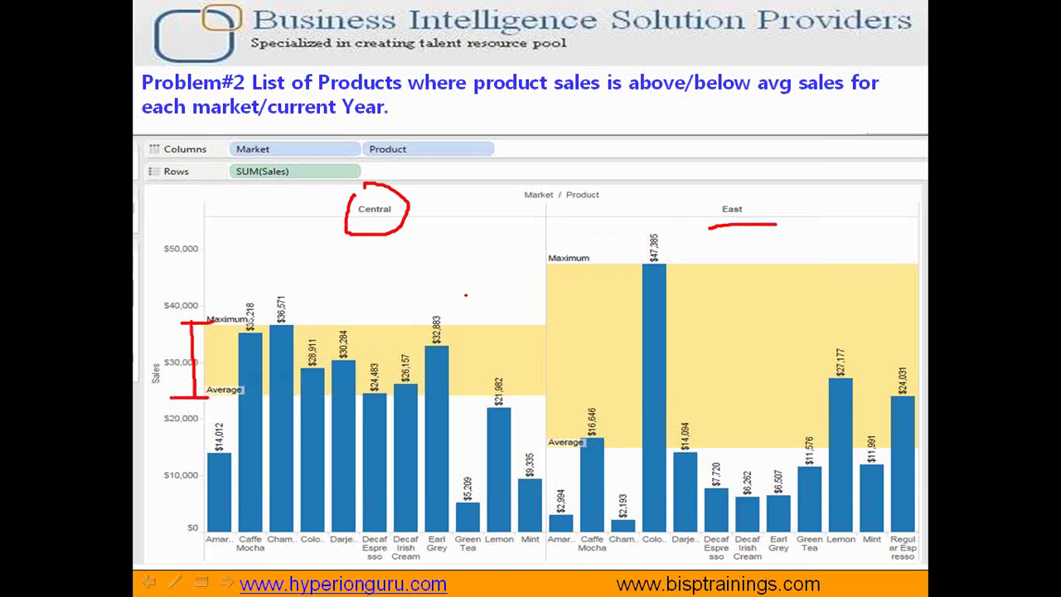
mouse_move(531, 267)
left_mouse_down()
mouse_move(561, 265)
mouse_move(543, 450)
left_mouse_up()
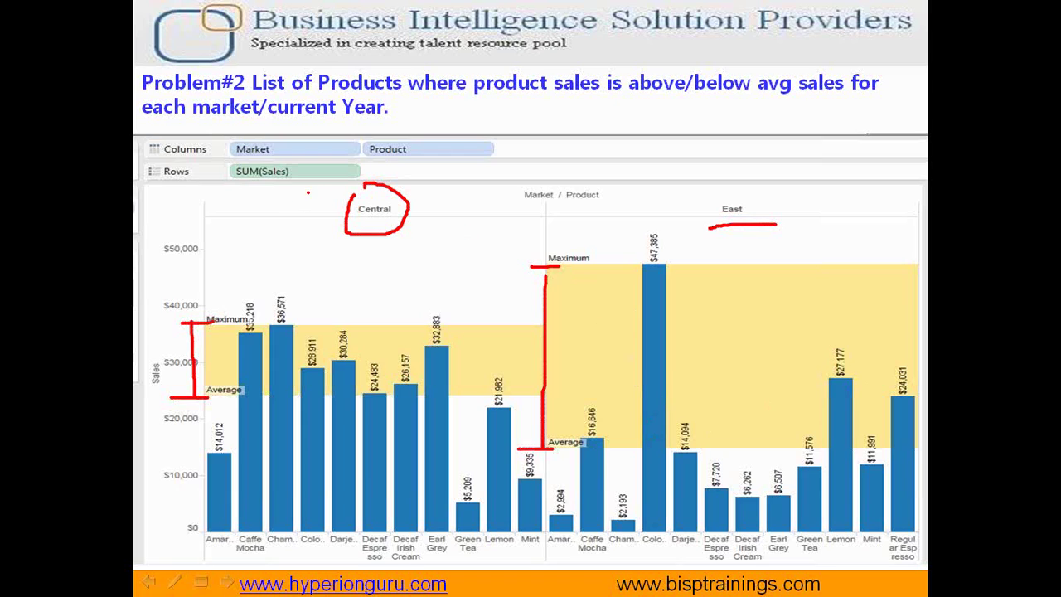
Step: Advance to the Problem#3 slide and ink the 60% to 80% text, the pink band and the Regular Espresso bar
key("Right")
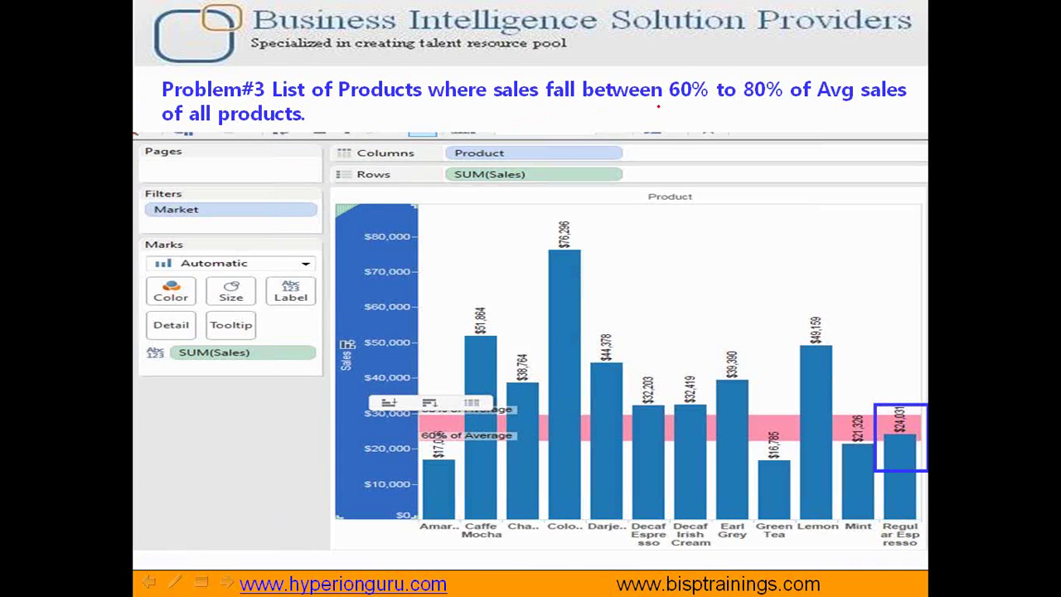
mouse_move(666, 97)
left_mouse_down()
mouse_move(665, 106)
mouse_move(801, 105)
left_mouse_up()
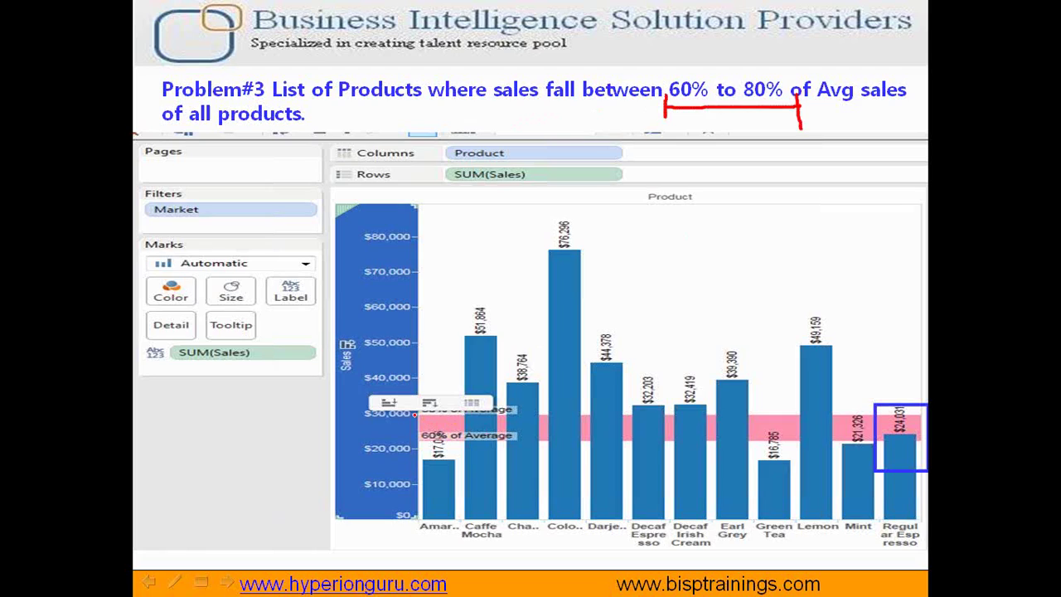
mouse_move(415, 436)
left_mouse_down()
mouse_move(927, 437)
mouse_move(886, 412)
mouse_move(409, 400)
left_mouse_up()
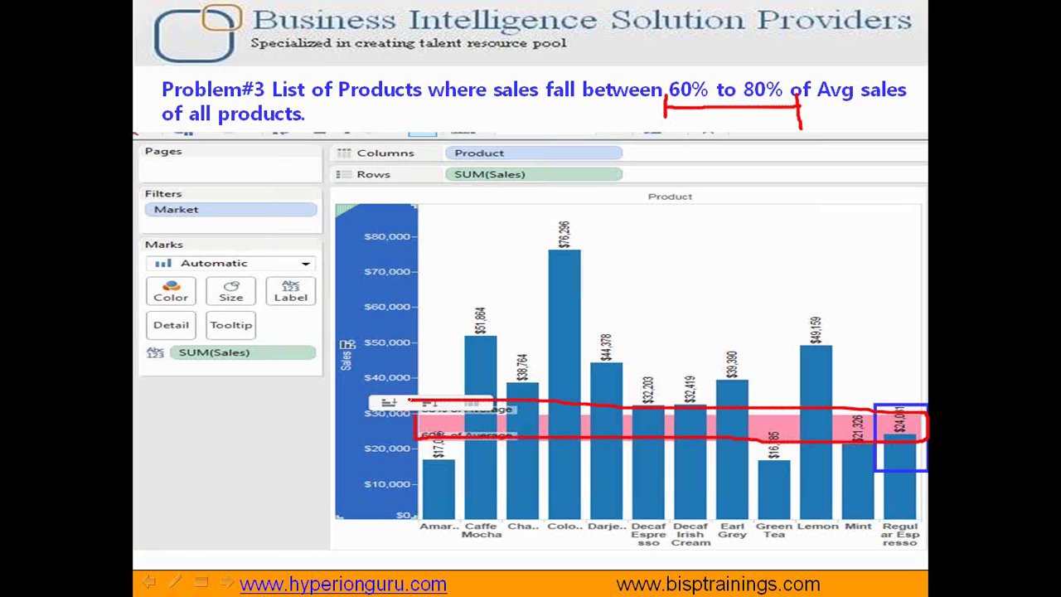
left_click_drag(896, 387, 960, 362)
Step: Advance to the Problem#4 slide and draw check marks above the Chamomile and Earl Grey bars
key("Right")
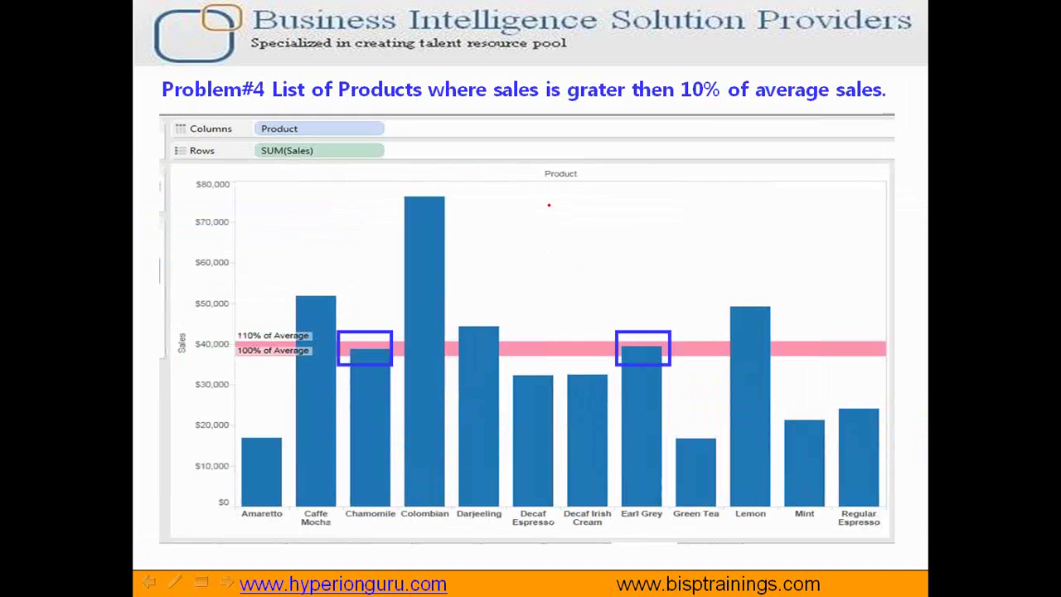
left_click_drag(357, 317, 388, 285)
left_click_drag(637, 319, 686, 304)
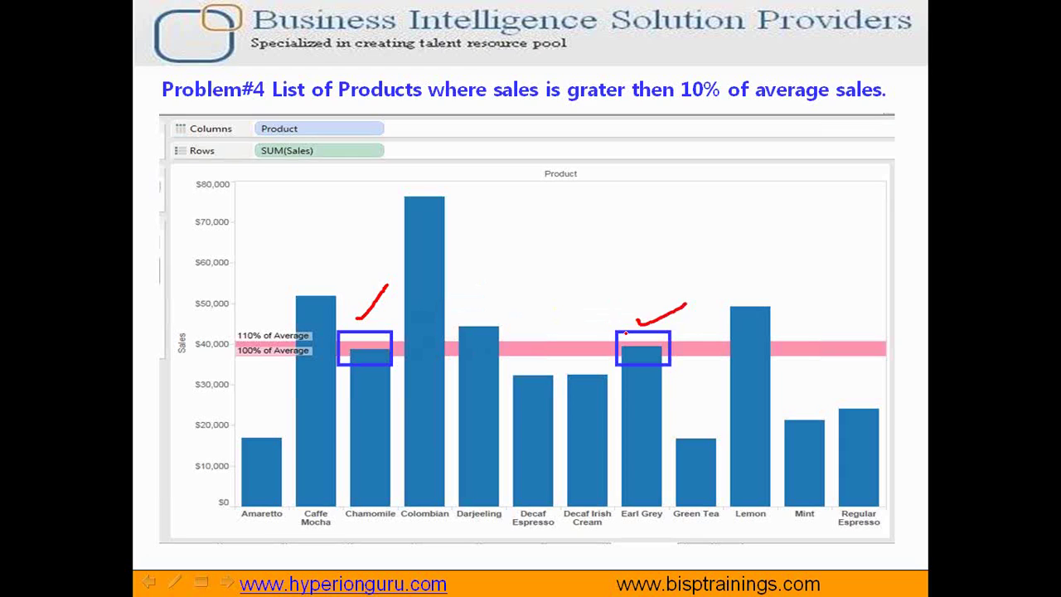
Step: End the slide show from the Problem#3 slide and discard the ink annotations
key("Right")
key("Left")
key("Left")
key("Escape")
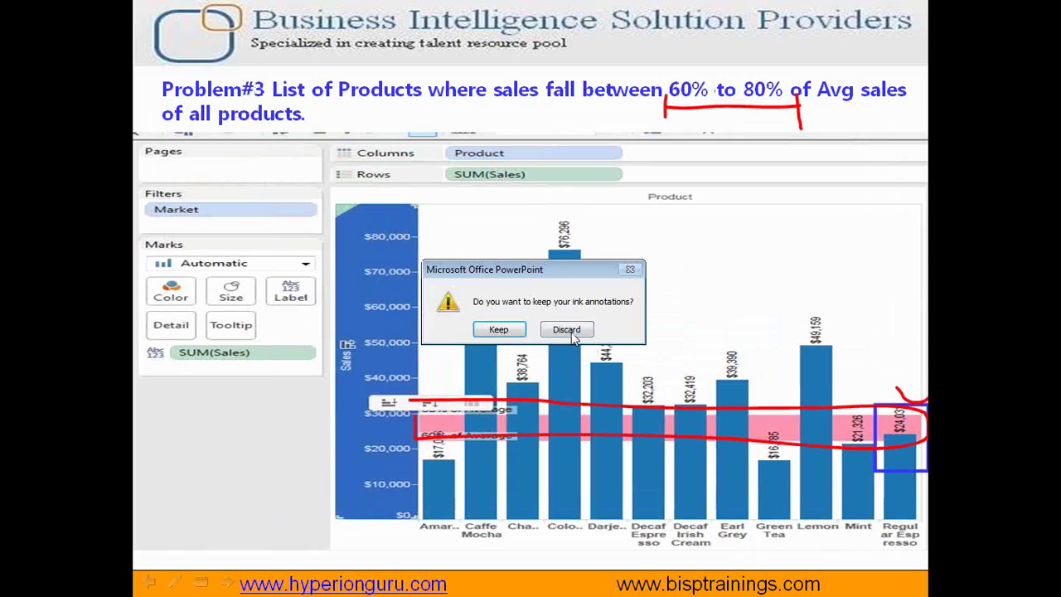
left_click(566, 330)
Step: Launch Tableau 8.1, continue the trial, and open the saved data source Sample - Coffee Chain (Access)
mouse_move(294, 585)
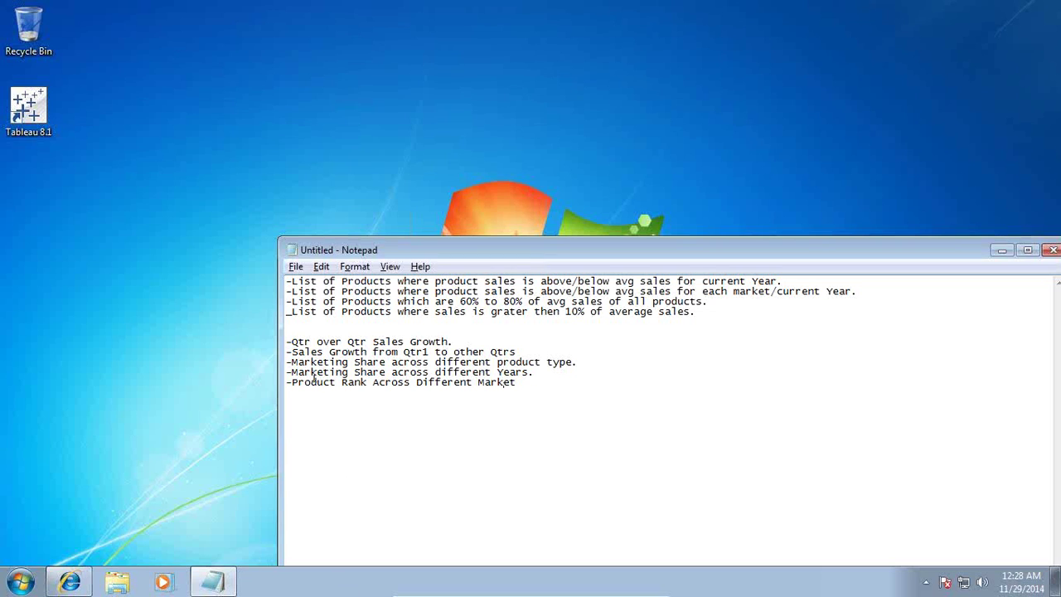
double_click(29, 109)
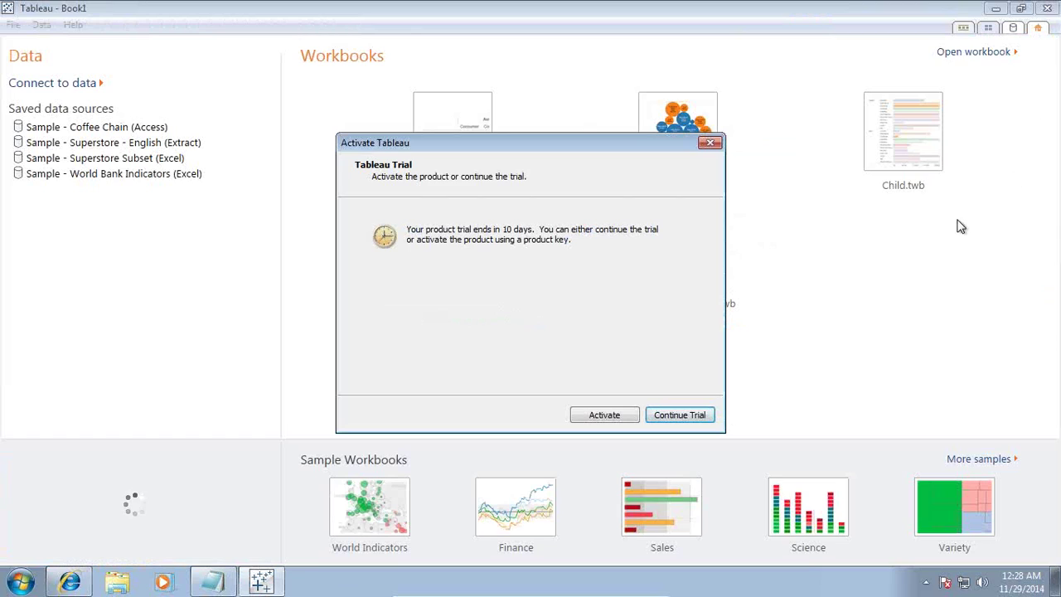
left_click(668, 414)
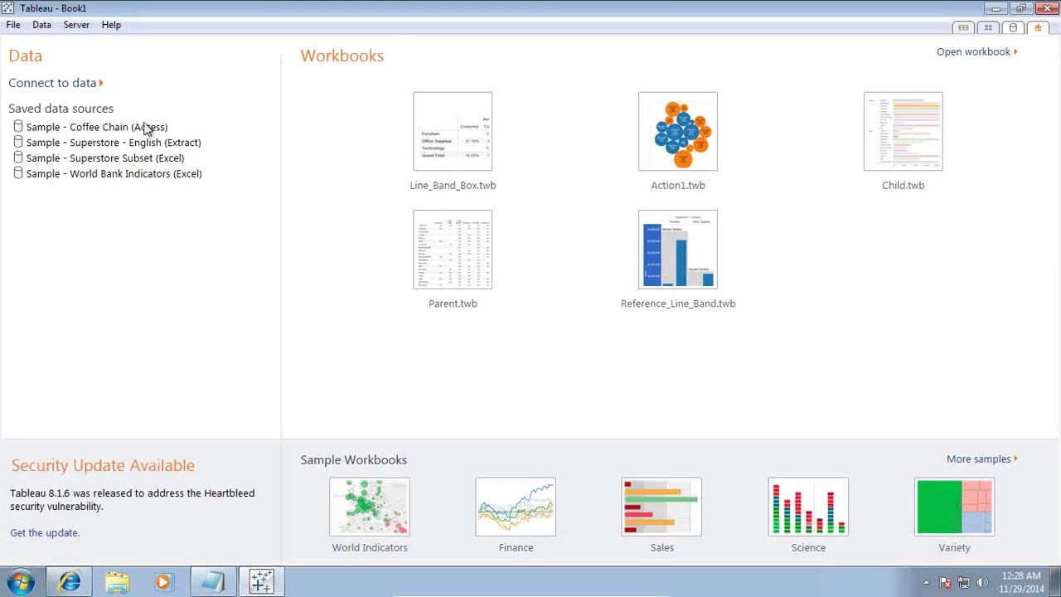
left_click(108, 131)
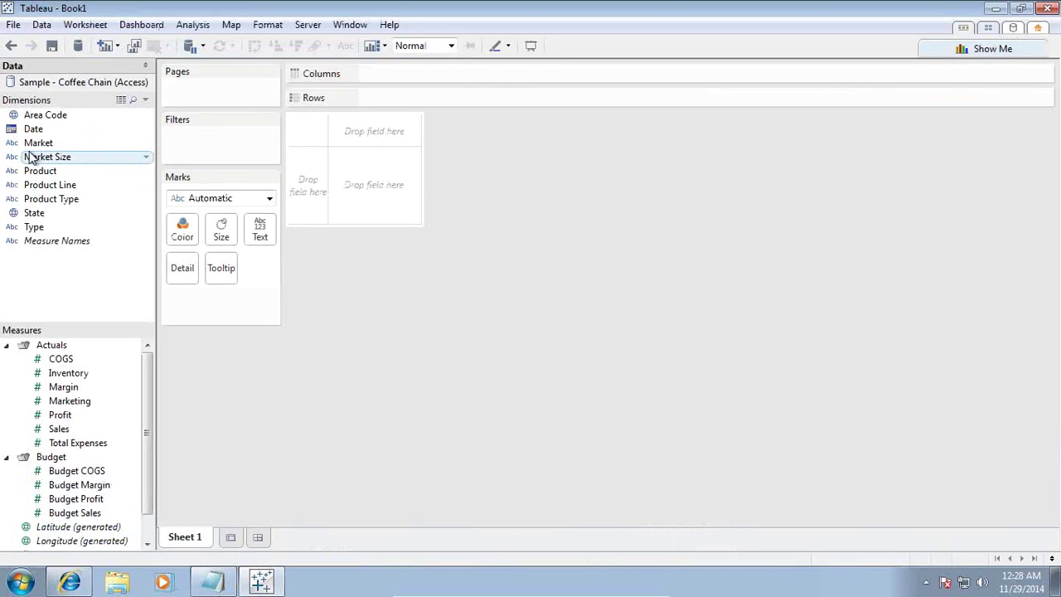
Step: Build a bar chart with Product on Columns and Sales on Rows, and select its Sales axis
left_click_drag(33, 173, 388, 76)
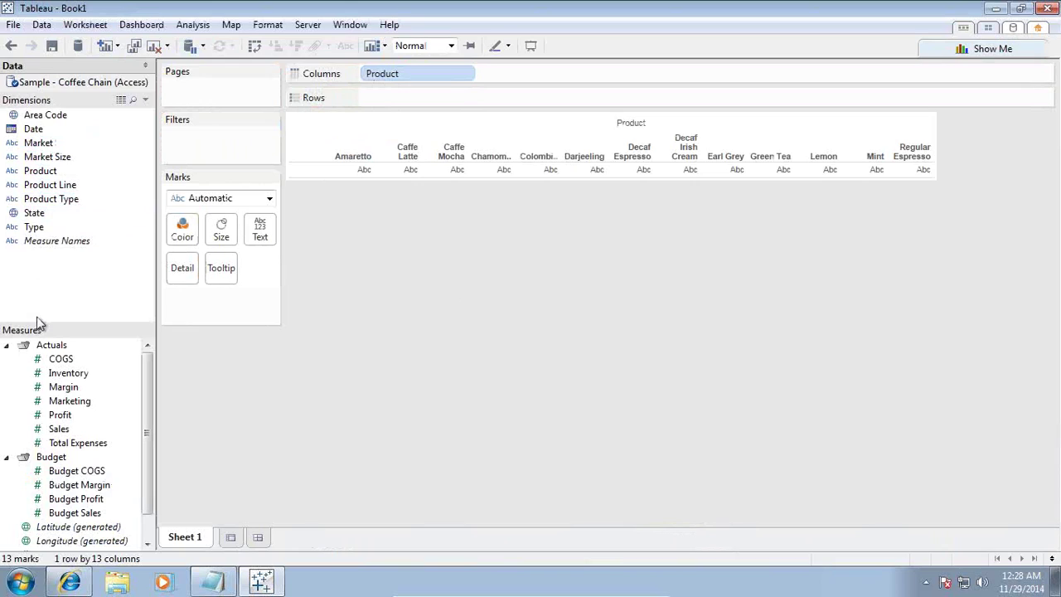
left_click_drag(67, 414, 478, 98)
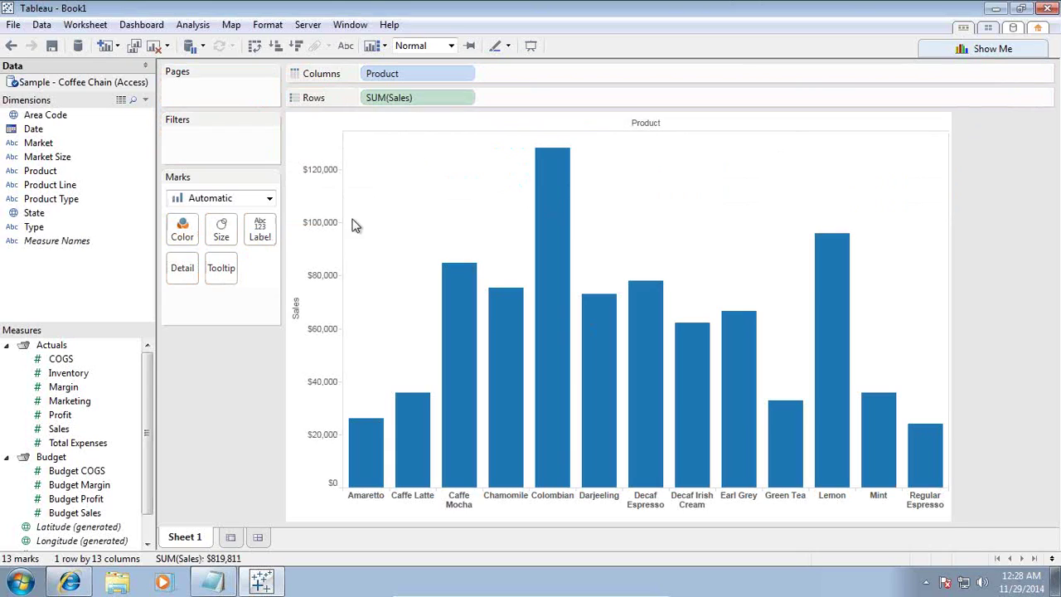
left_click(317, 262)
Step: Switch to the PowerPoint presentation, review the Problem#1 slide, and return to Tableau
mouse_move(624, 589)
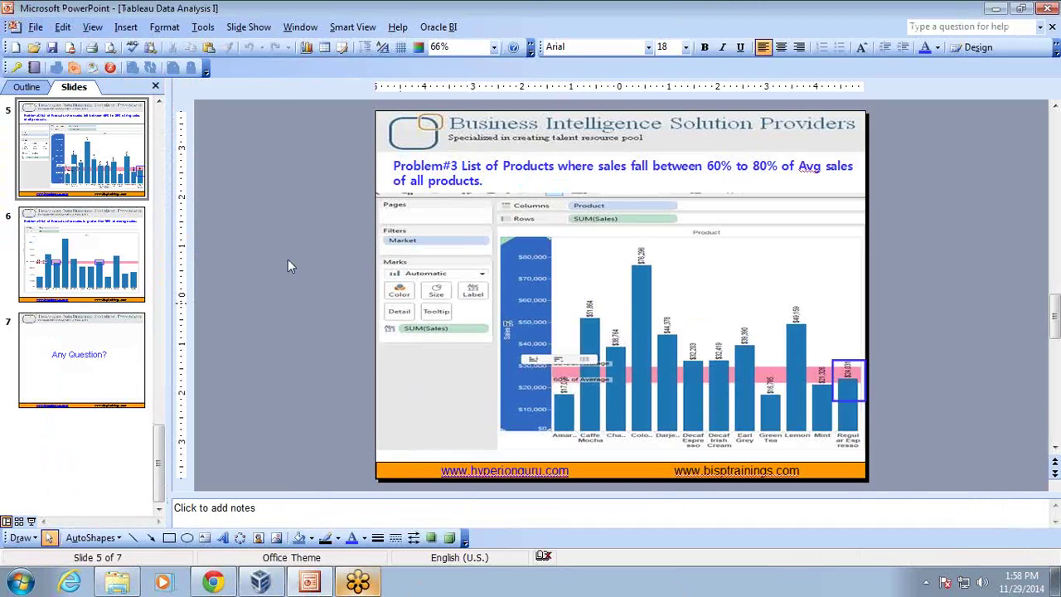
key("Home")
left_click(81, 236)
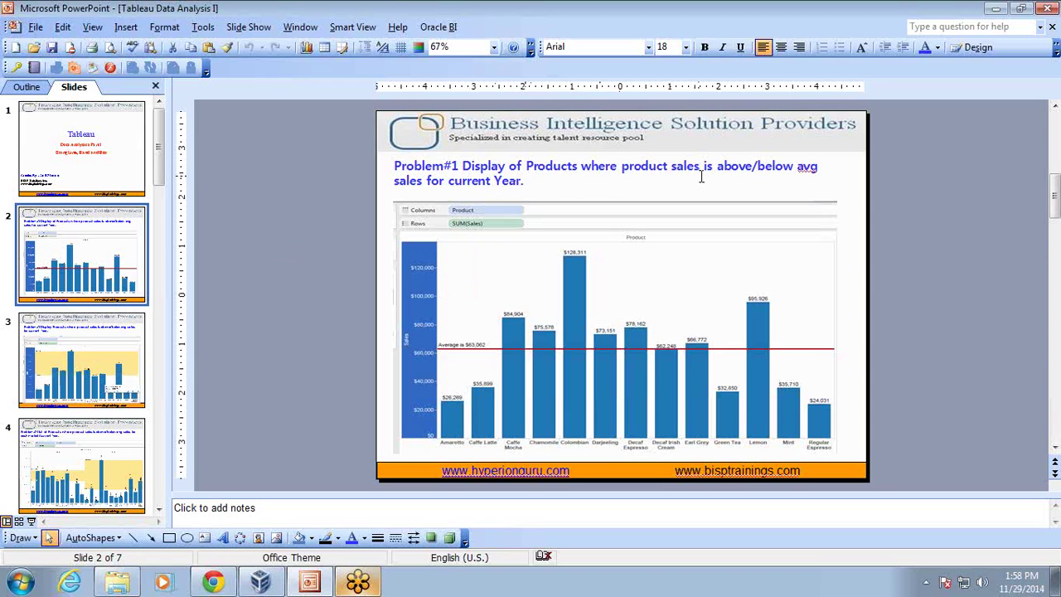
key("alt+Tab")
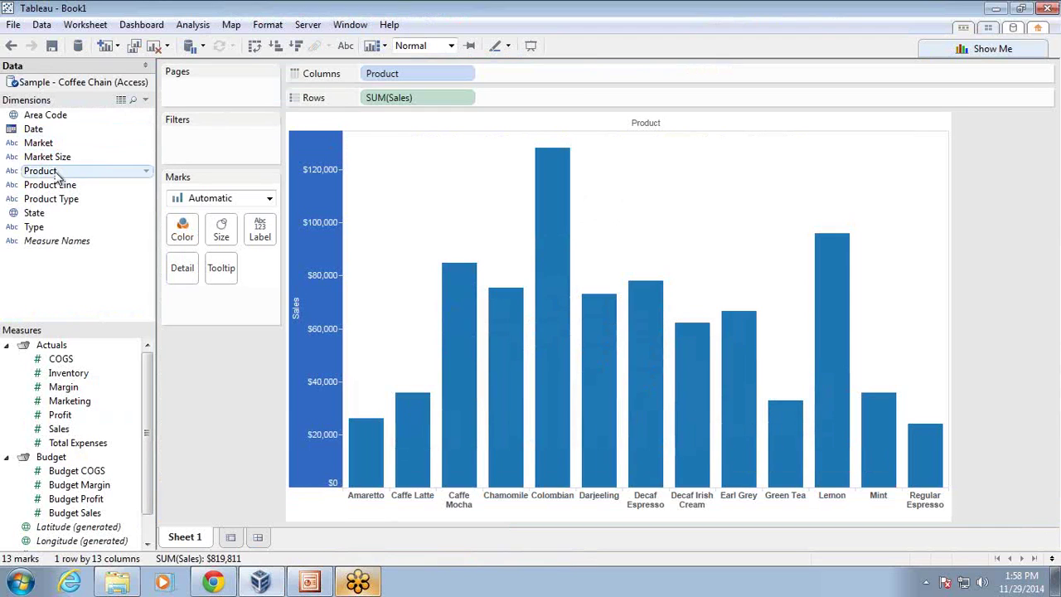
Step: Filter the chart by the year of Date, keeping only 2012
left_click_drag(33, 129, 221, 147)
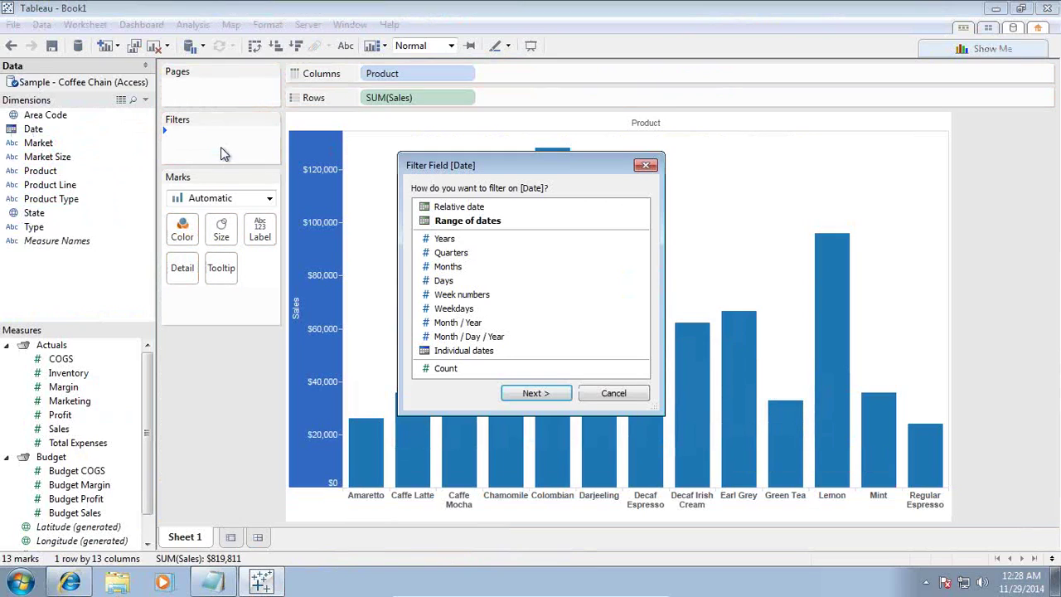
left_click(548, 397)
left_click(384, 174)
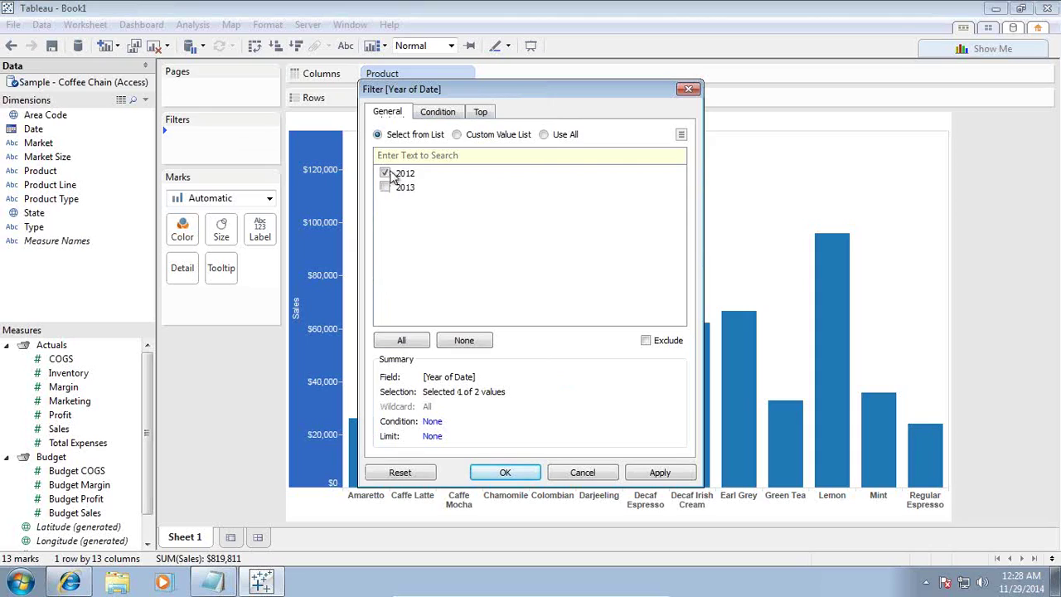
left_click(660, 473)
left_click(528, 477)
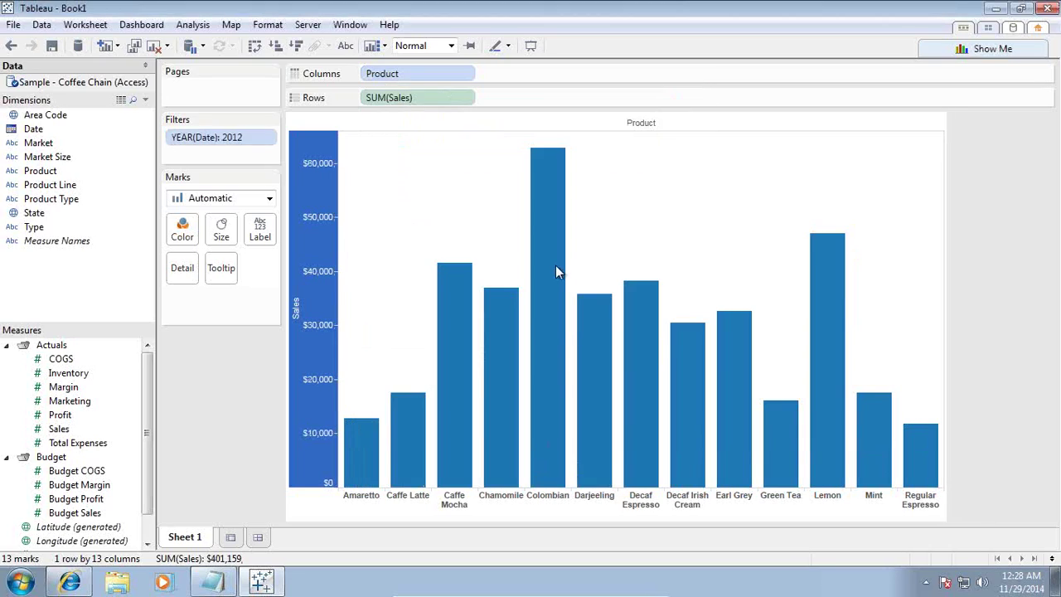
Step: Set up a reference line on the Sales axis for the average of SUM(Sales), scoped to the entire table
right_click(306, 239)
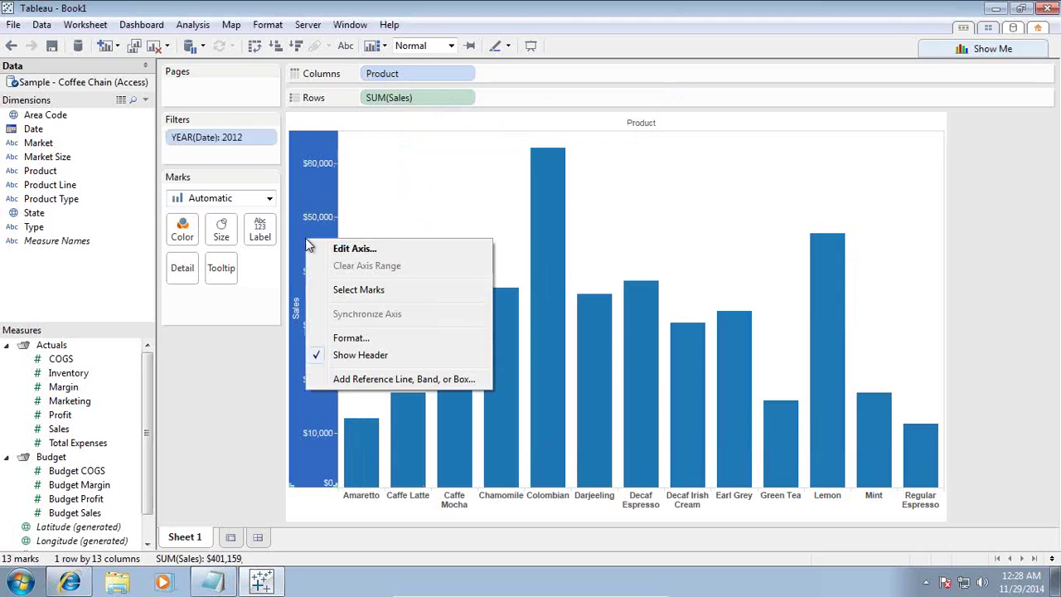
left_click(401, 380)
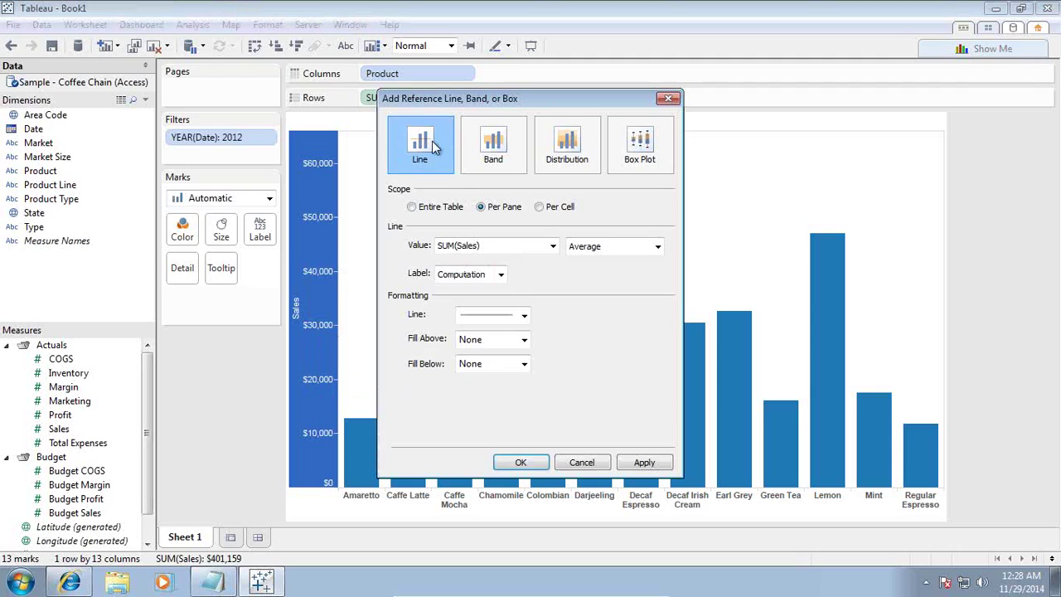
left_click(412, 208)
left_click_drag(467, 101, 757, 111)
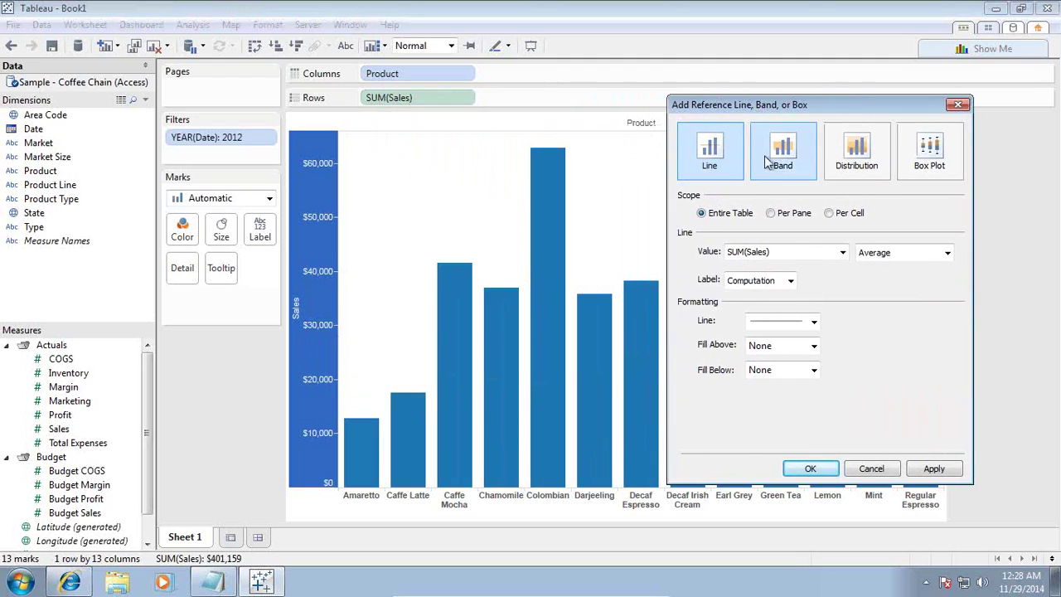
left_click(904, 253)
left_click(892, 267)
Step: Colour the reference line red and apply it with the Computation label
left_click(815, 321)
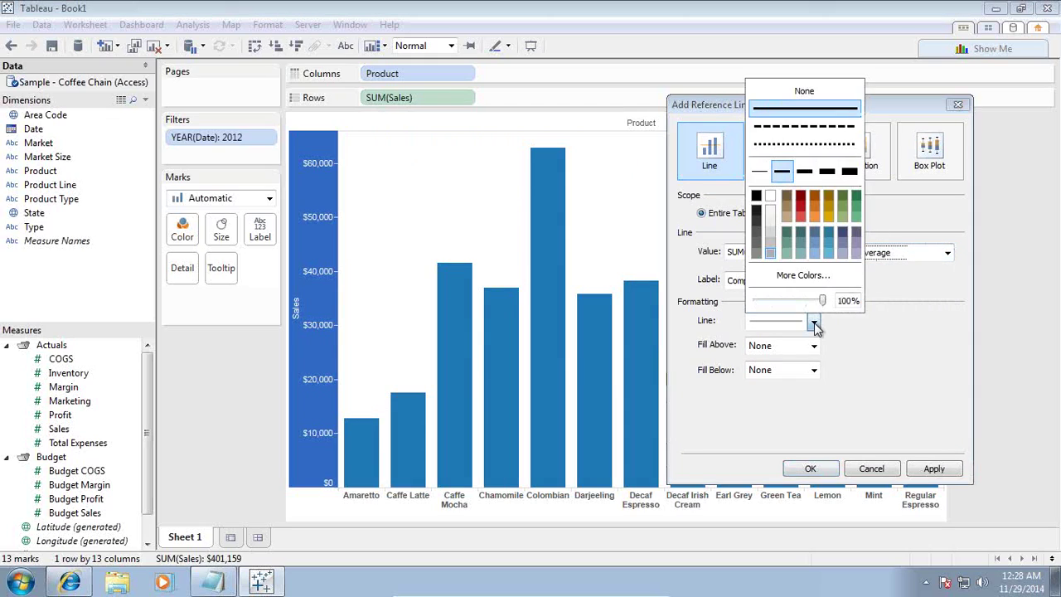
left_click(801, 207)
left_click(801, 215)
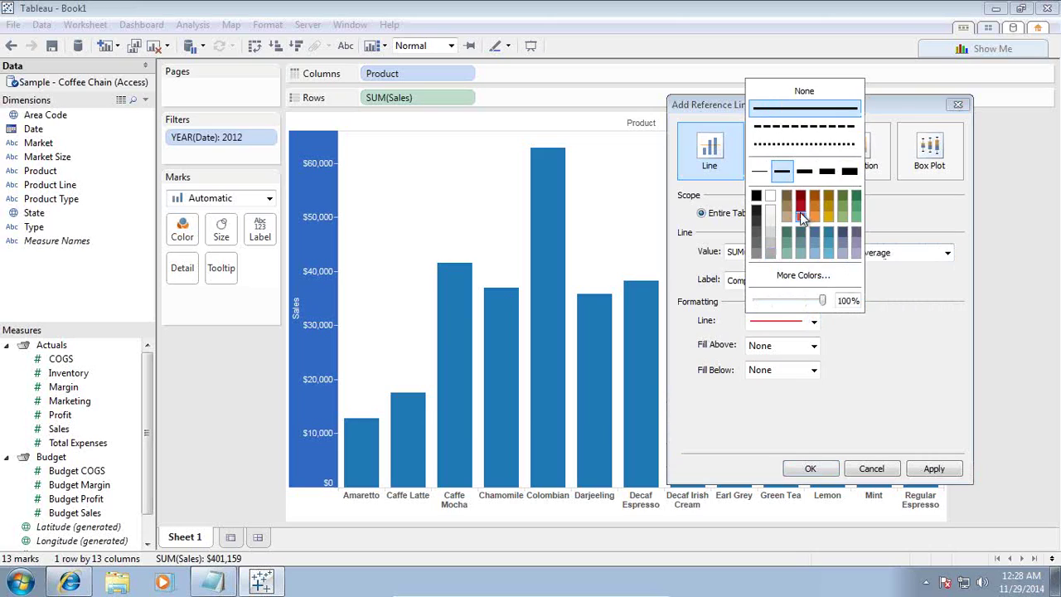
left_click(838, 321)
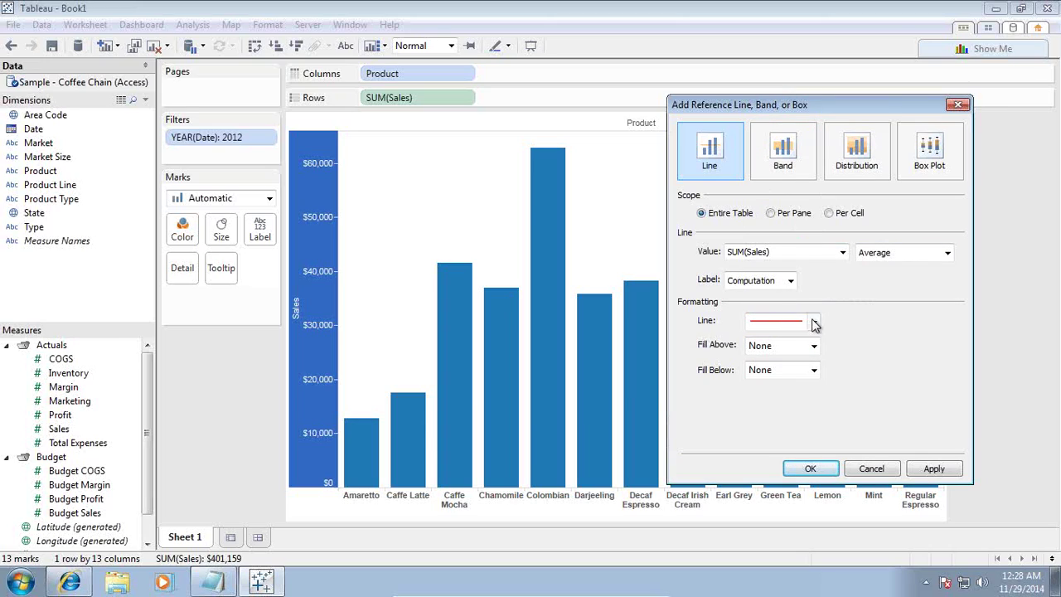
left_click(791, 280)
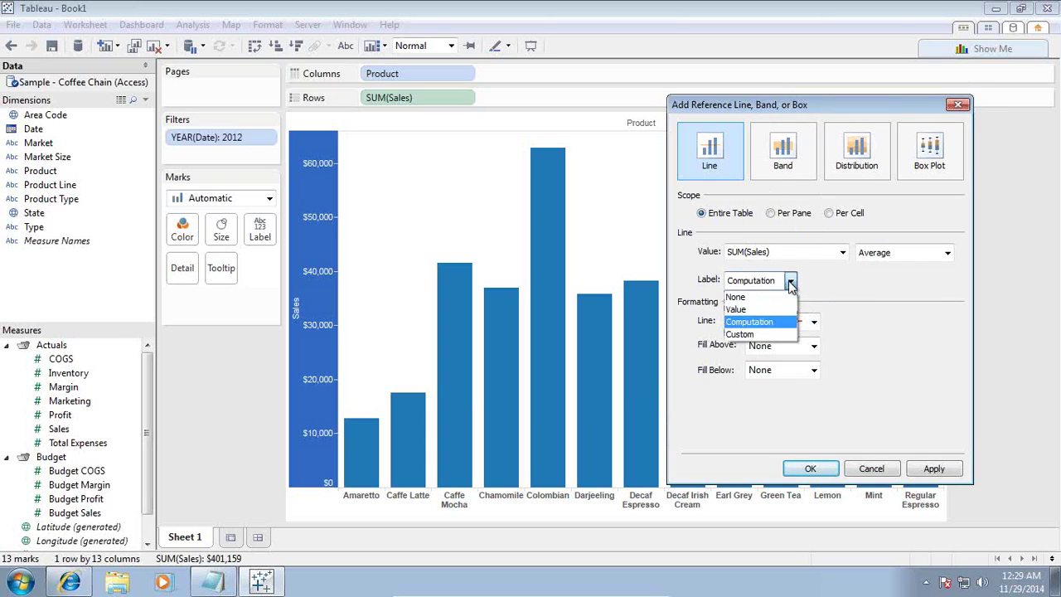
left_click(769, 321)
left_click(935, 469)
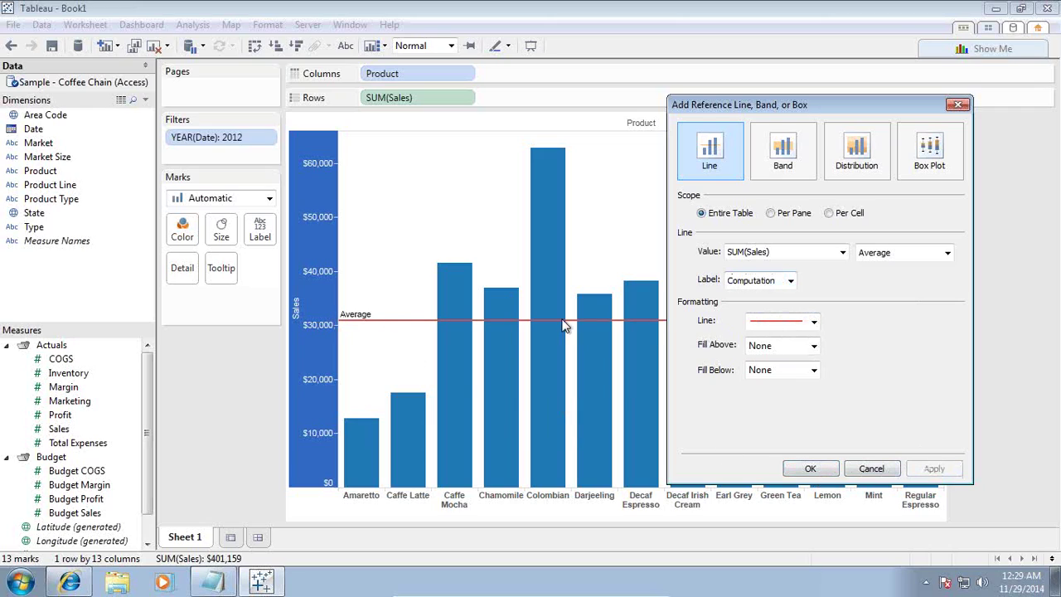
Step: Set the reference line's label to Value and apply it
left_click(777, 284)
left_click(763, 315)
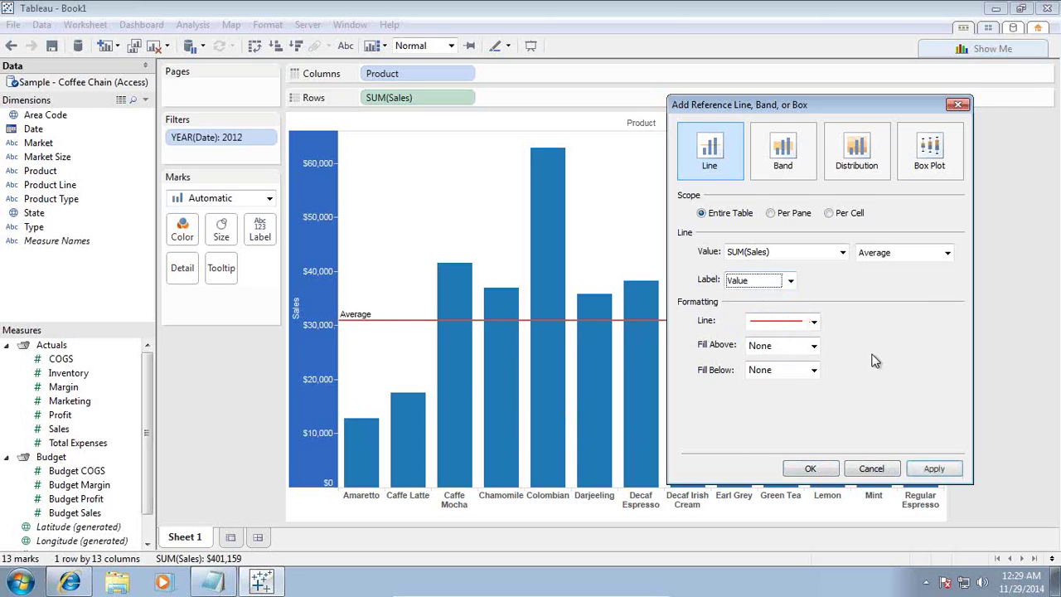
left_click(934, 469)
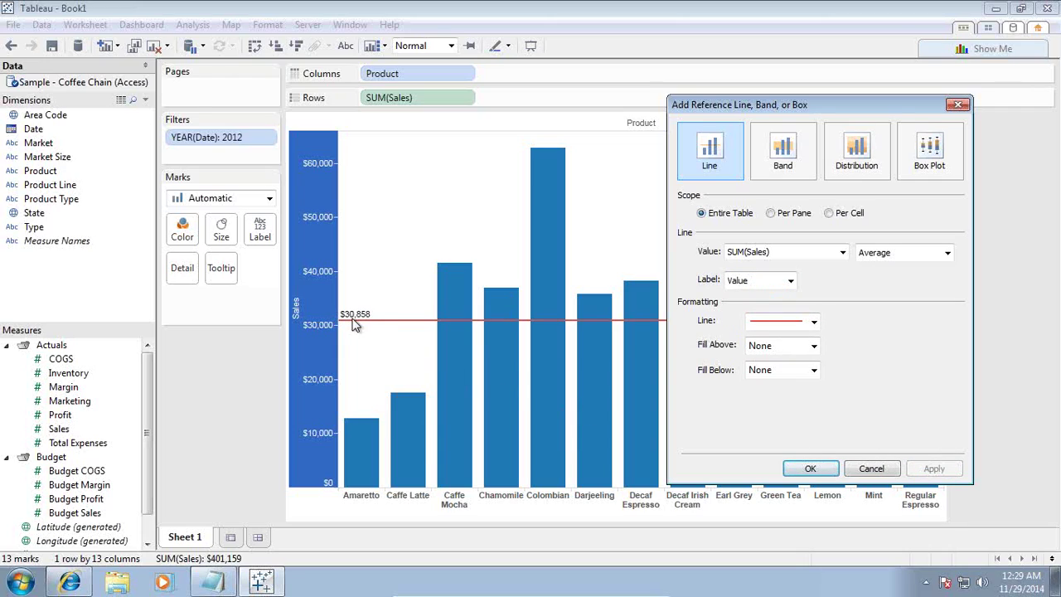
Step: Give the average reference line the custom label "<Computation> is <Value>" and apply it to the chart
left_click(753, 282)
left_click(756, 333)
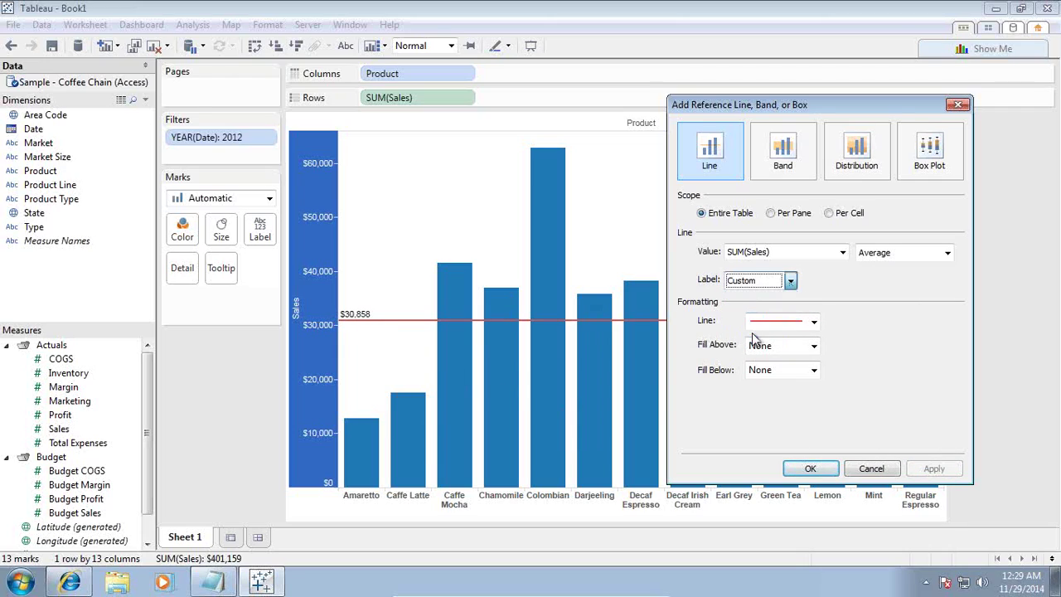
left_click(956, 281)
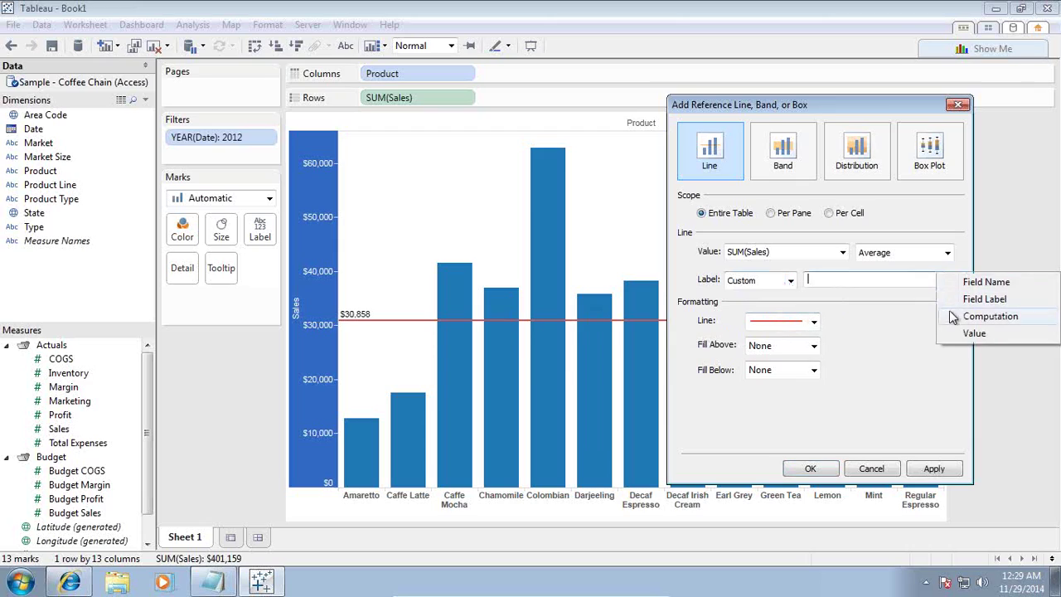
left_click(972, 316)
type("is")
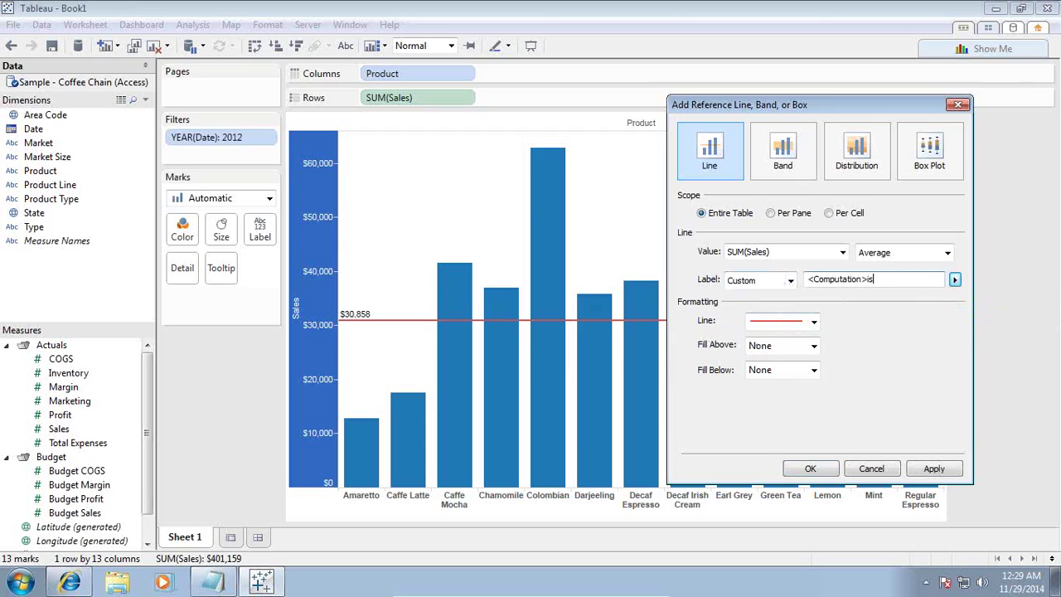
key("Left")
key("Left")
key("Left")
left_click(957, 281)
left_click(973, 335)
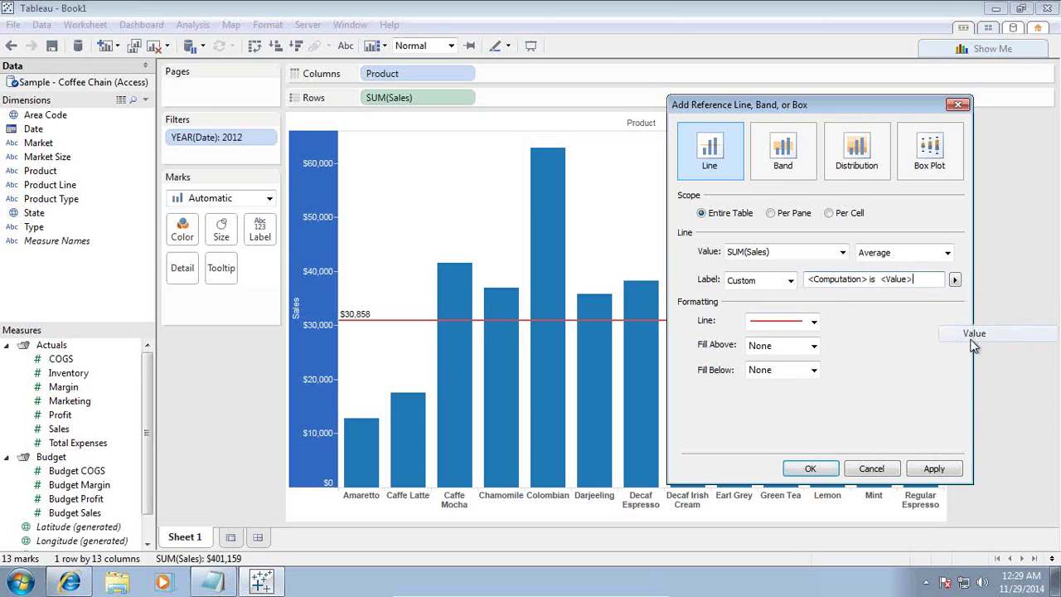
left_click(934, 469)
left_click(810, 469)
mouse_move(392, 328)
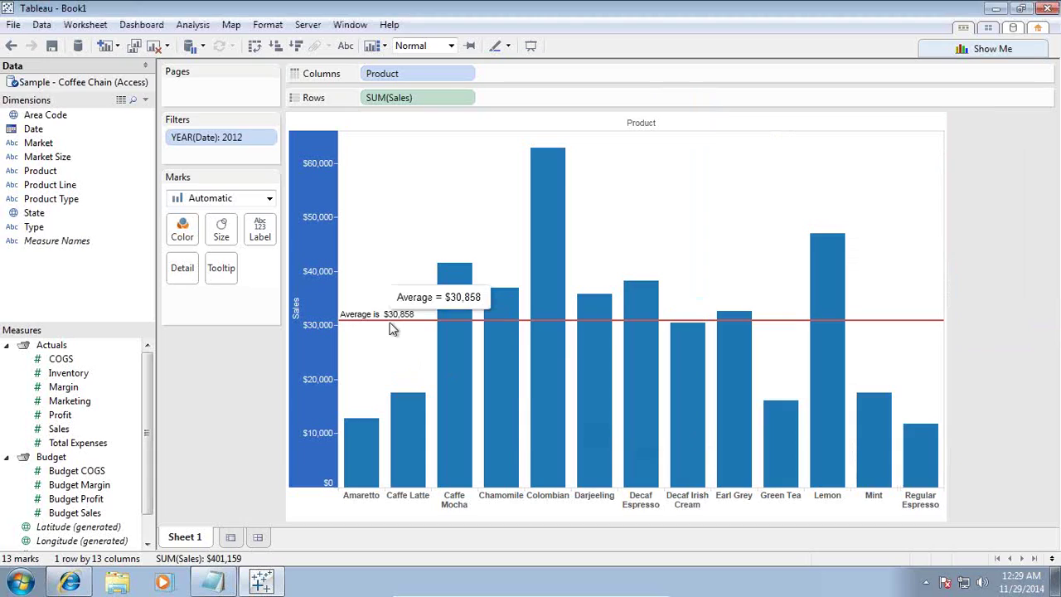
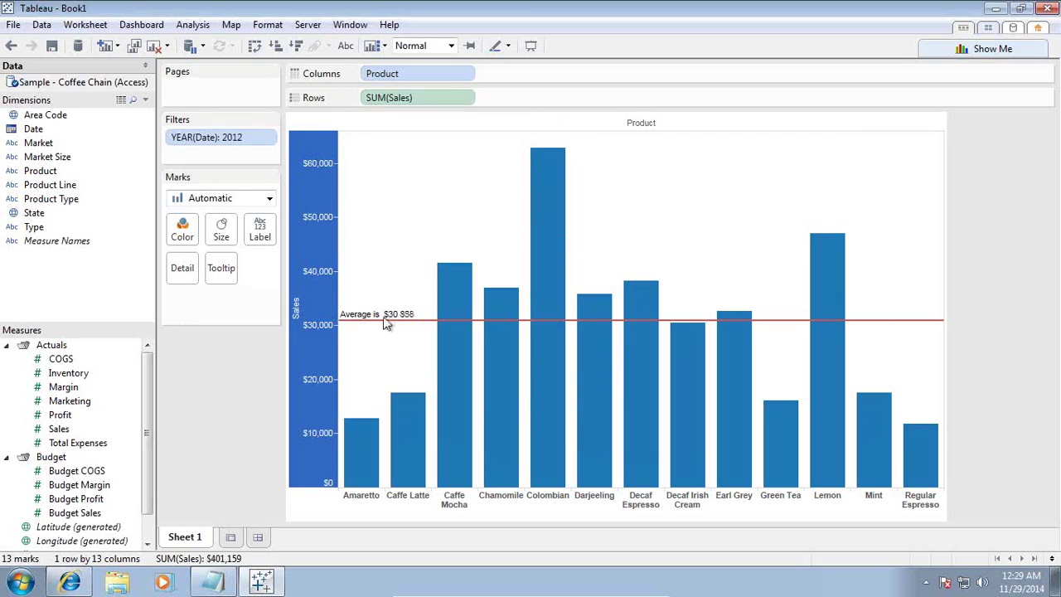
Step: Change the Sales reference line to a band from Average to Maximum of SUM(Sales) with a yellow fill
mouse_move(349, 319)
right_click(316, 203)
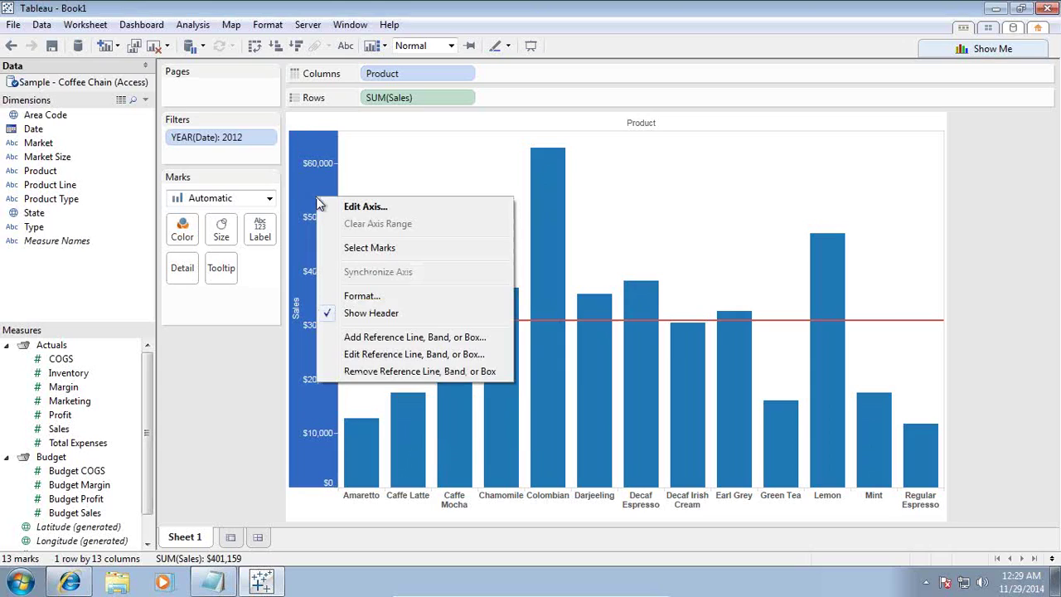
left_click(387, 356)
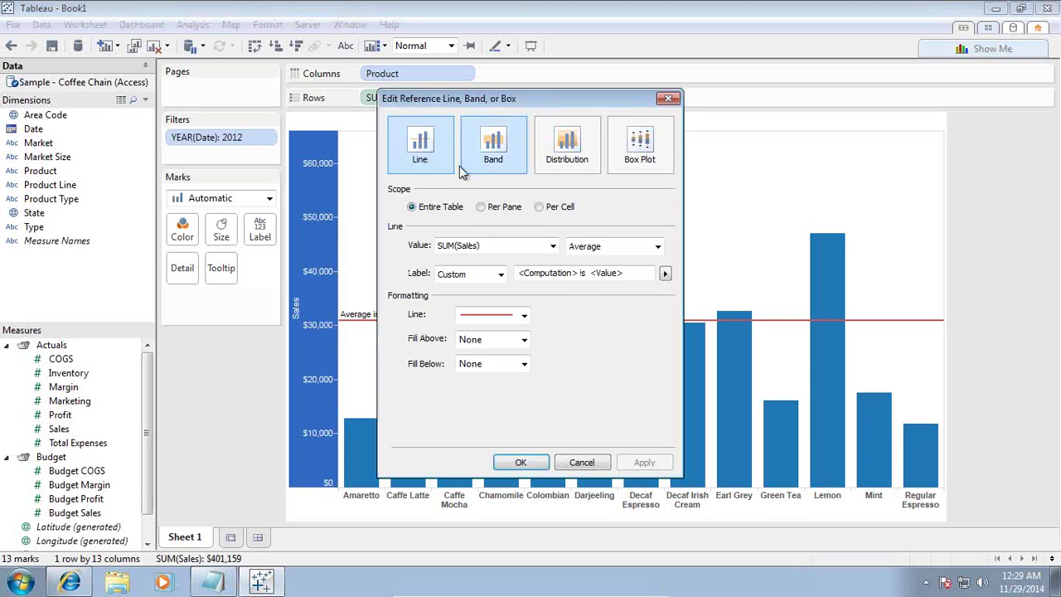
left_click(489, 159)
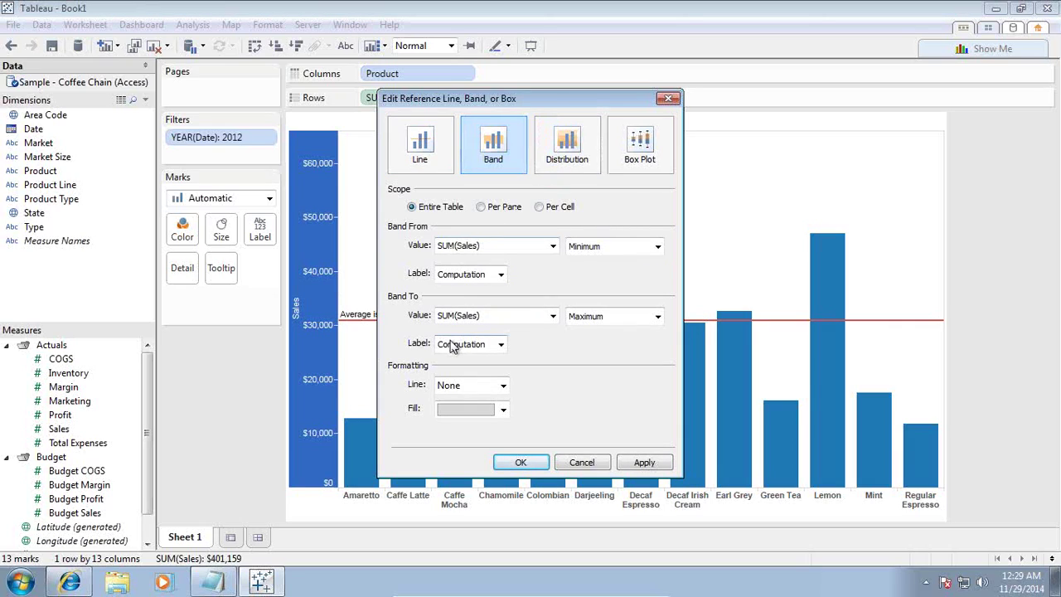
left_click(585, 246)
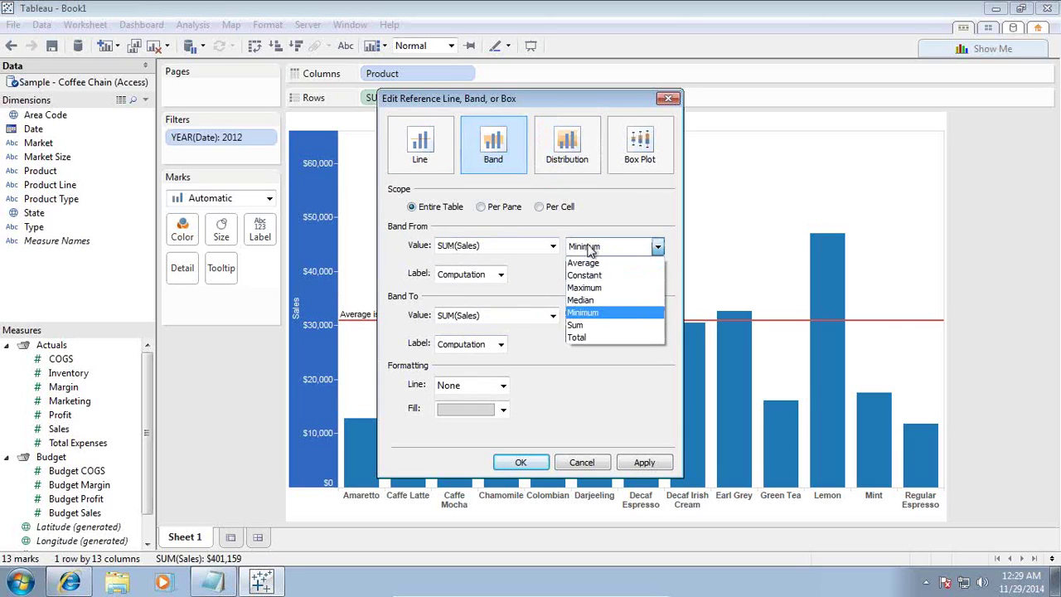
left_click(583, 263)
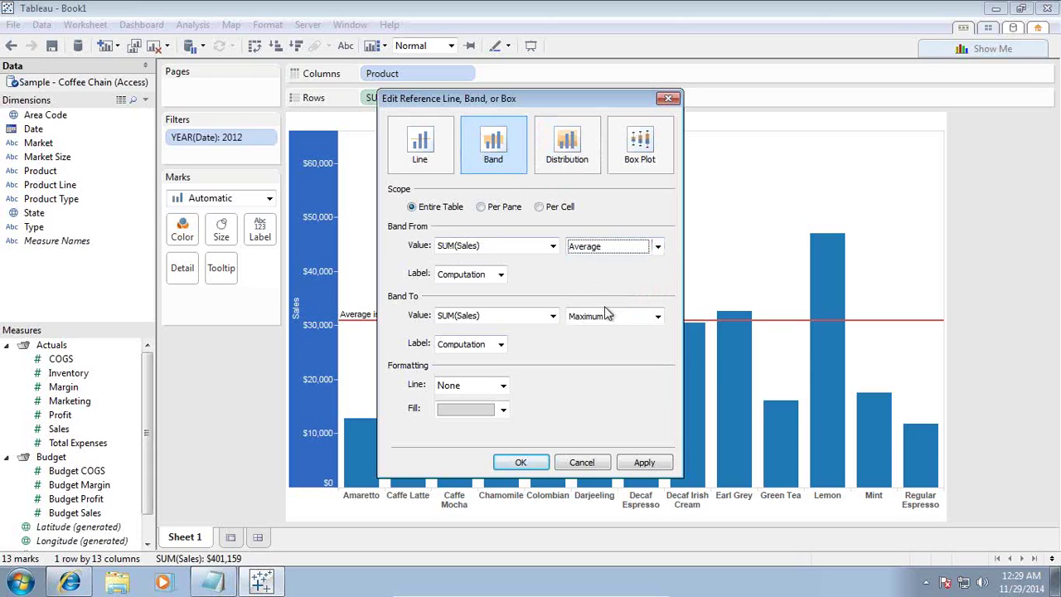
left_click(503, 408)
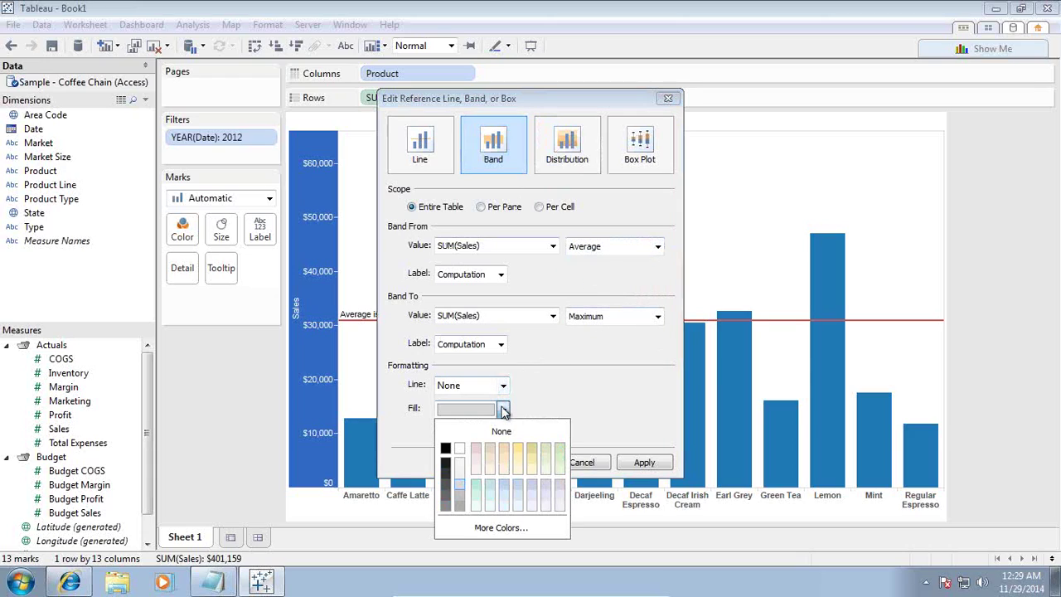
left_click(517, 453)
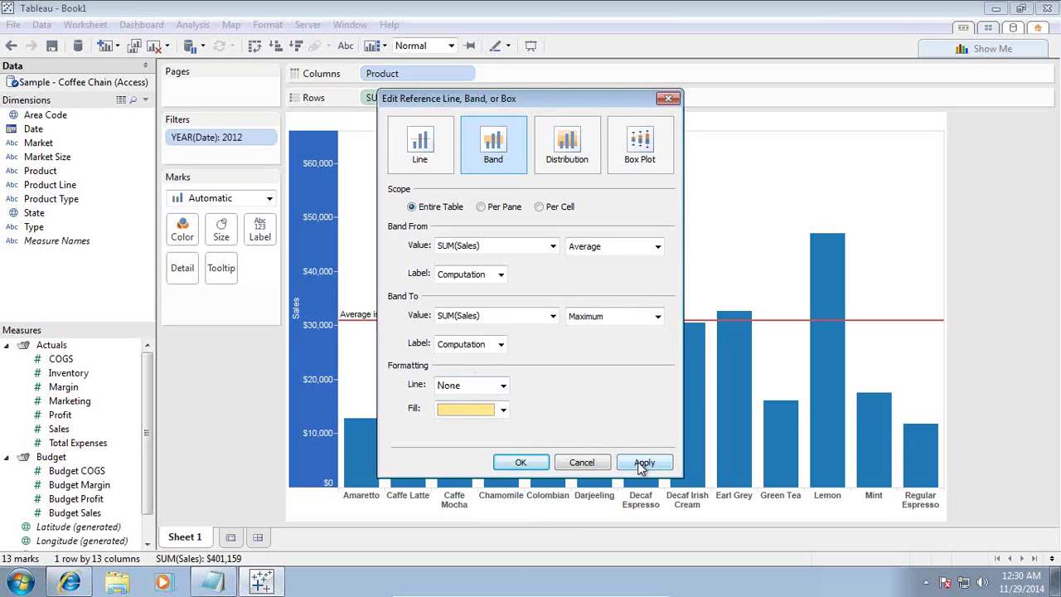
Step: Set both the Band From and Band To labels to Value and apply the band to the chart
left_click(501, 274)
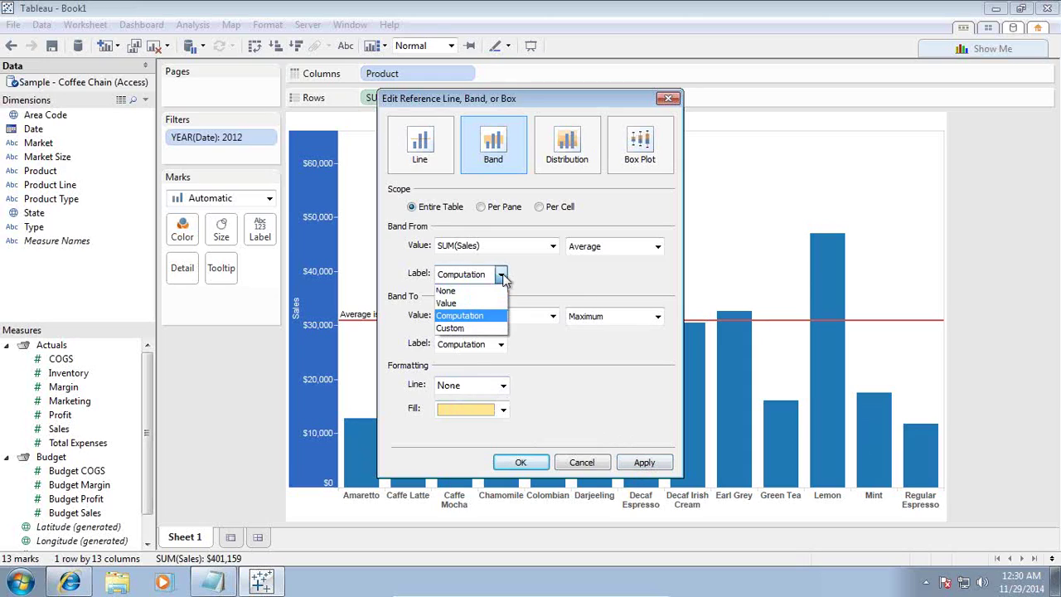
left_click(487, 304)
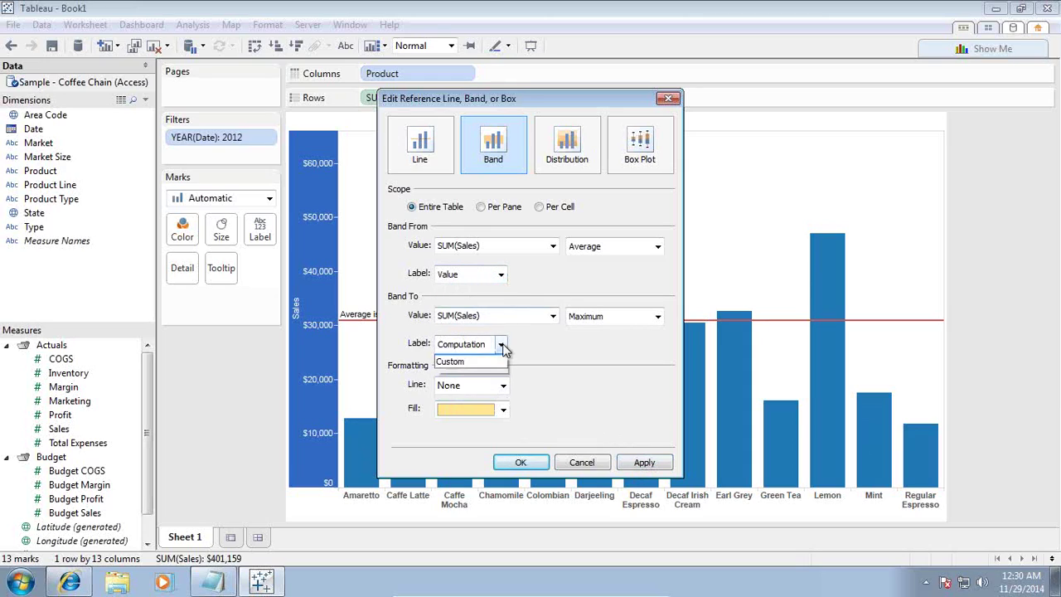
left_click(502, 344)
left_click(493, 374)
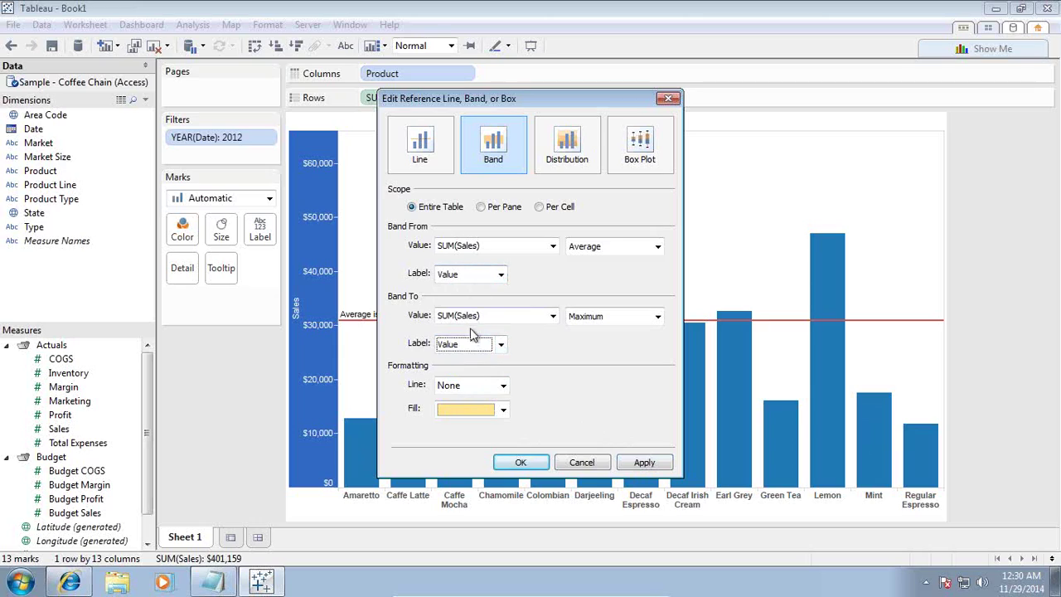
left_click(646, 462)
left_click(522, 463)
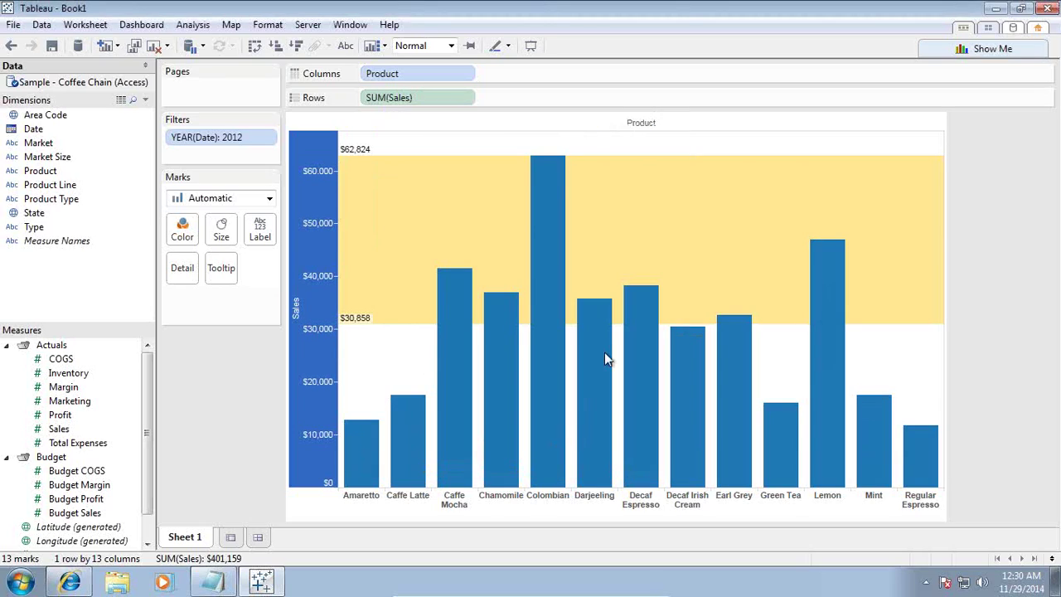
mouse_move(358, 158)
Step: Edit the reference band and give its Band From end the custom label "<Computation> is <Value>"
right_click(322, 316)
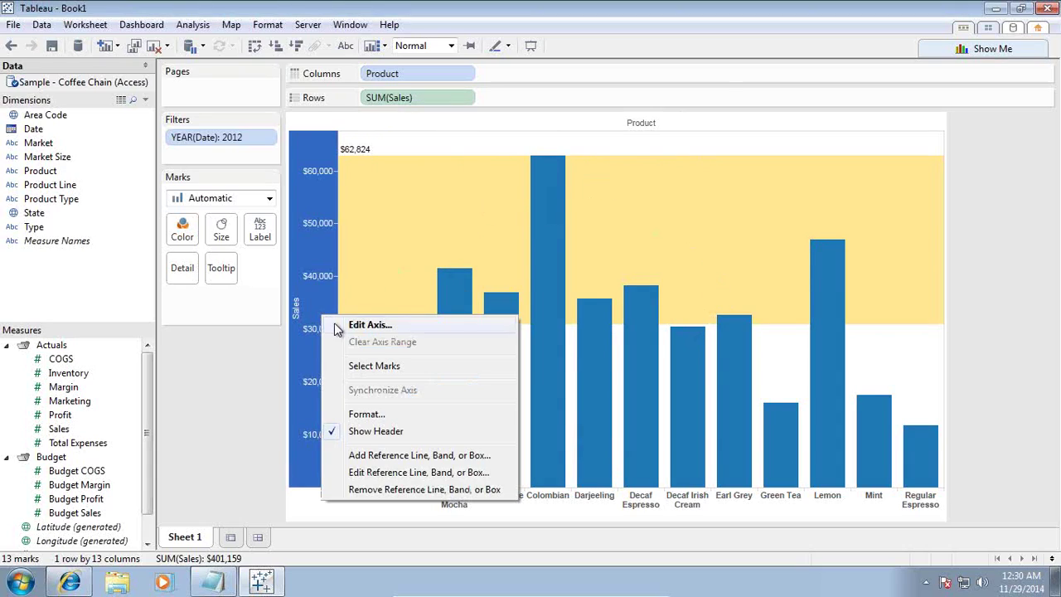
left_click(412, 472)
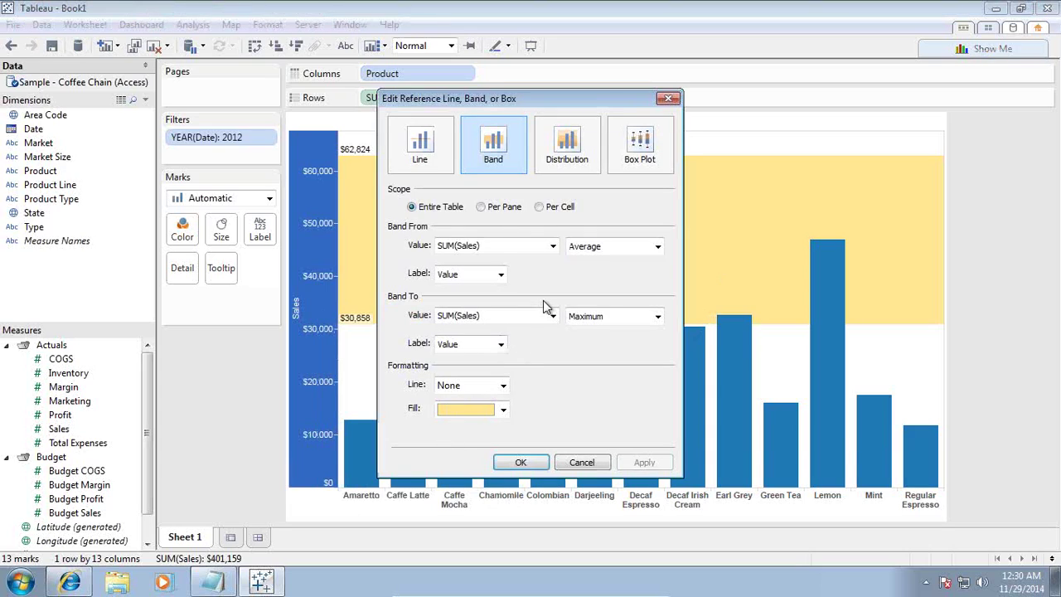
left_click(501, 274)
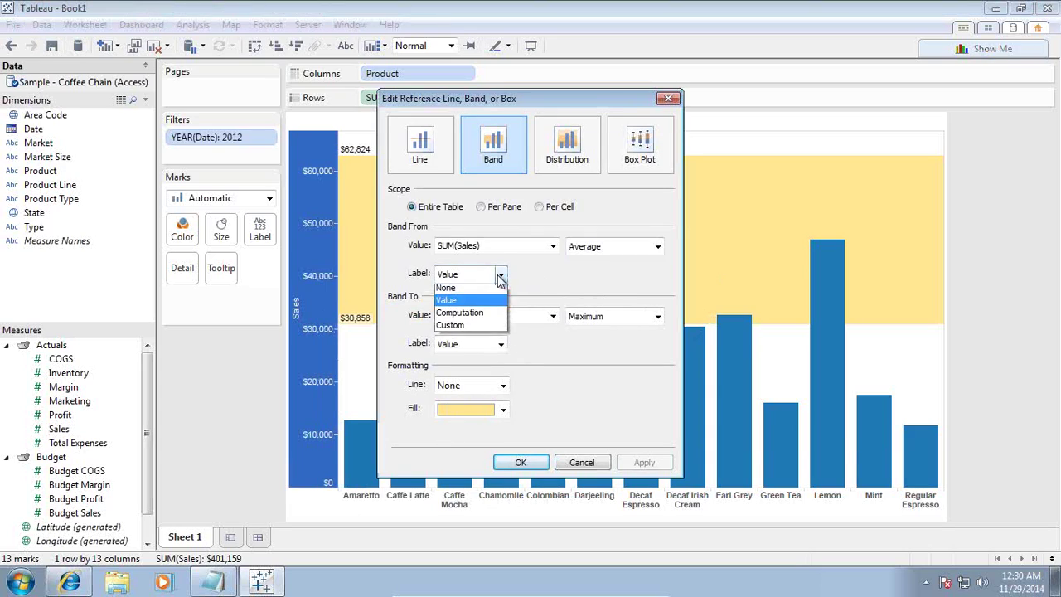
left_click(463, 325)
left_click(630, 273)
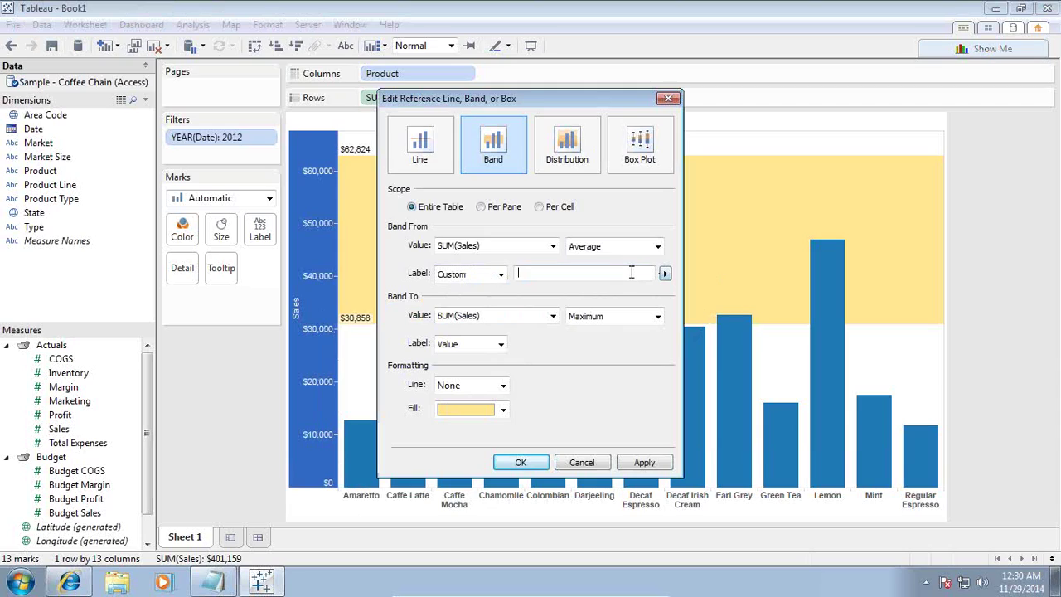
left_click(666, 273)
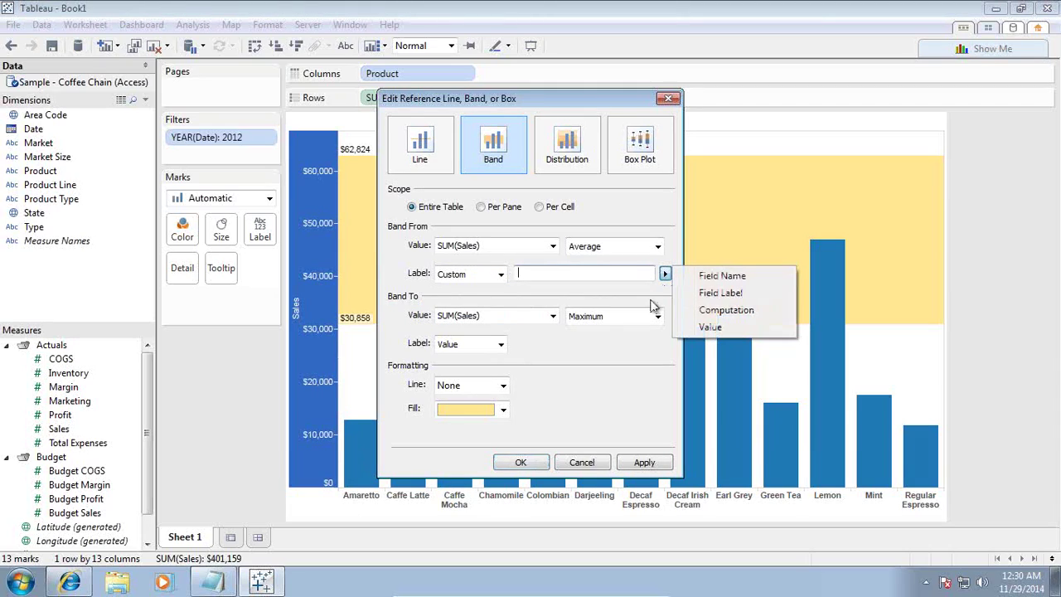
left_click(714, 311)
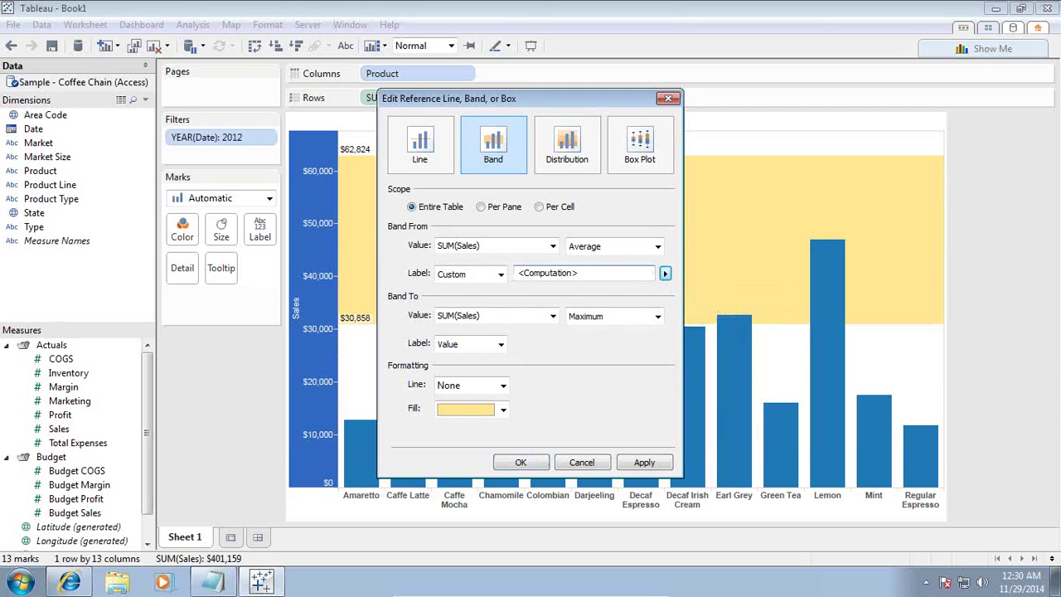
left_click(665, 274)
left_click(709, 325)
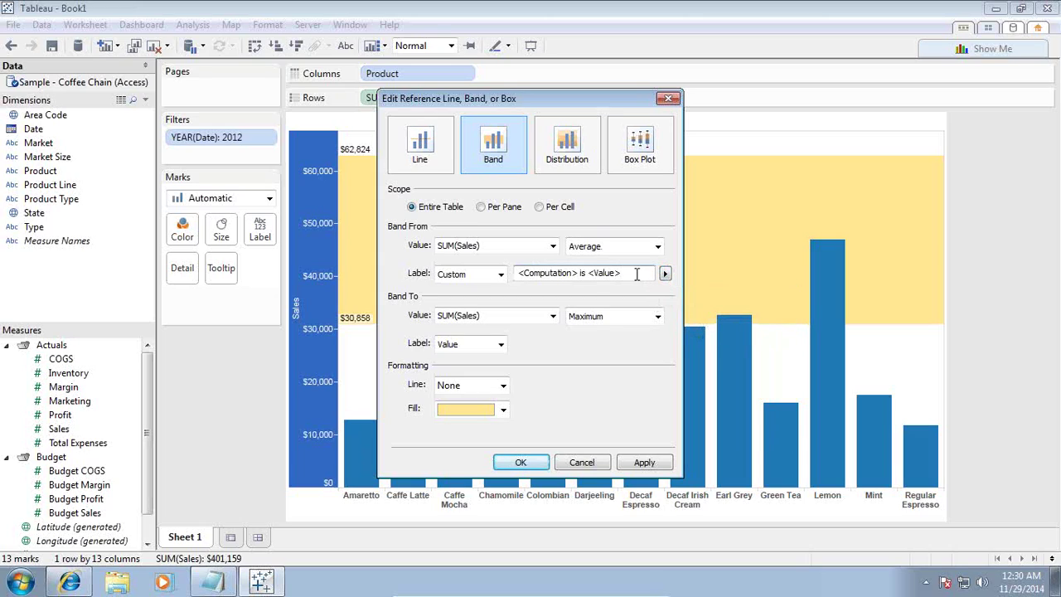
Step: Copy the Band From label text into a custom Band To label and apply the band
left_click_drag(639, 274, 522, 262)
key("ctrl+c")
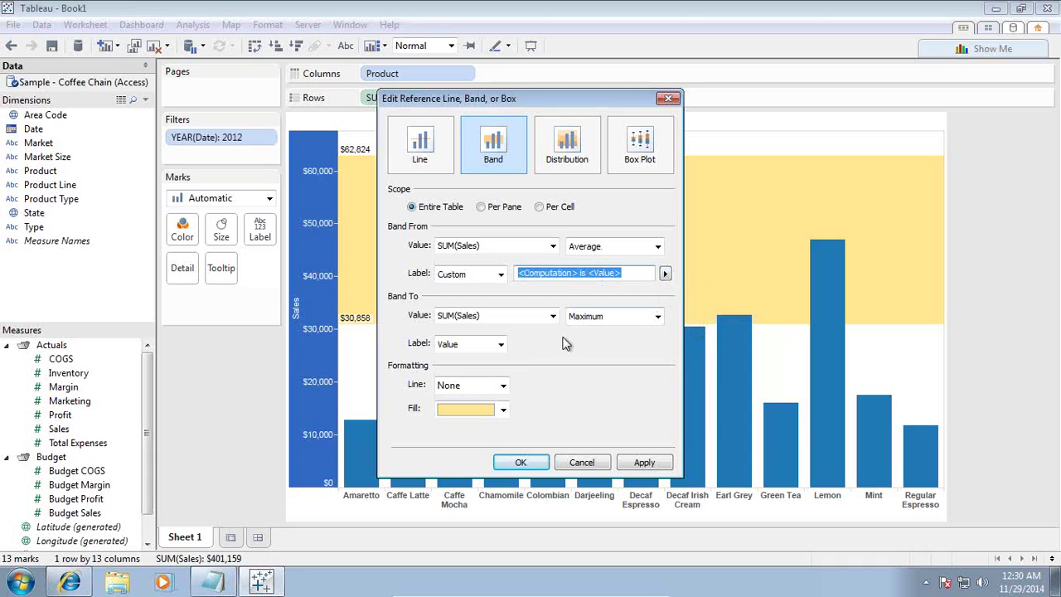
left_click(501, 343)
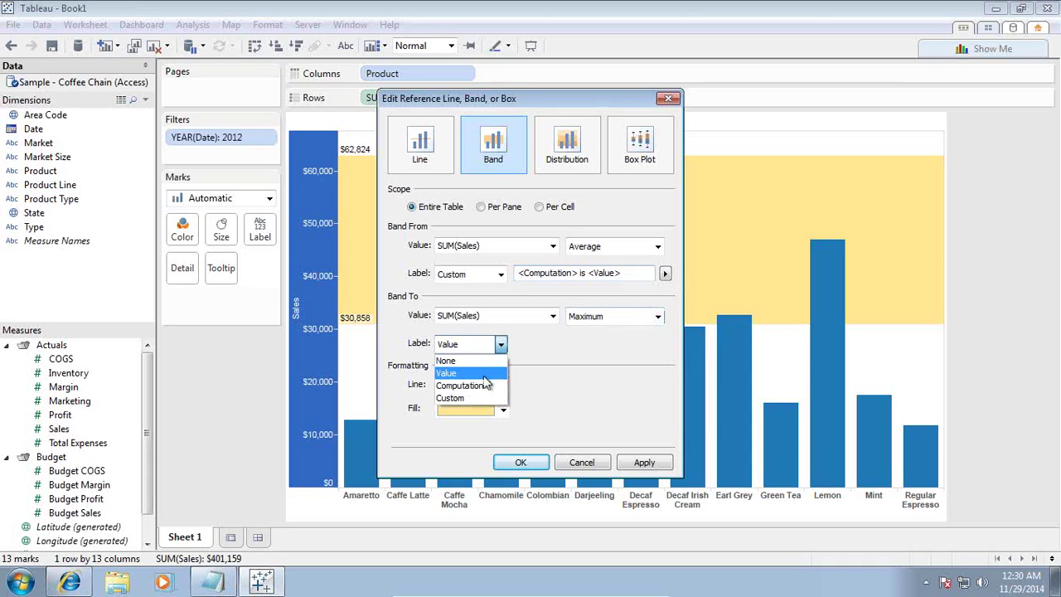
left_click(489, 402)
left_click(578, 343)
key("ctrl+v")
left_click(645, 462)
left_click(521, 461)
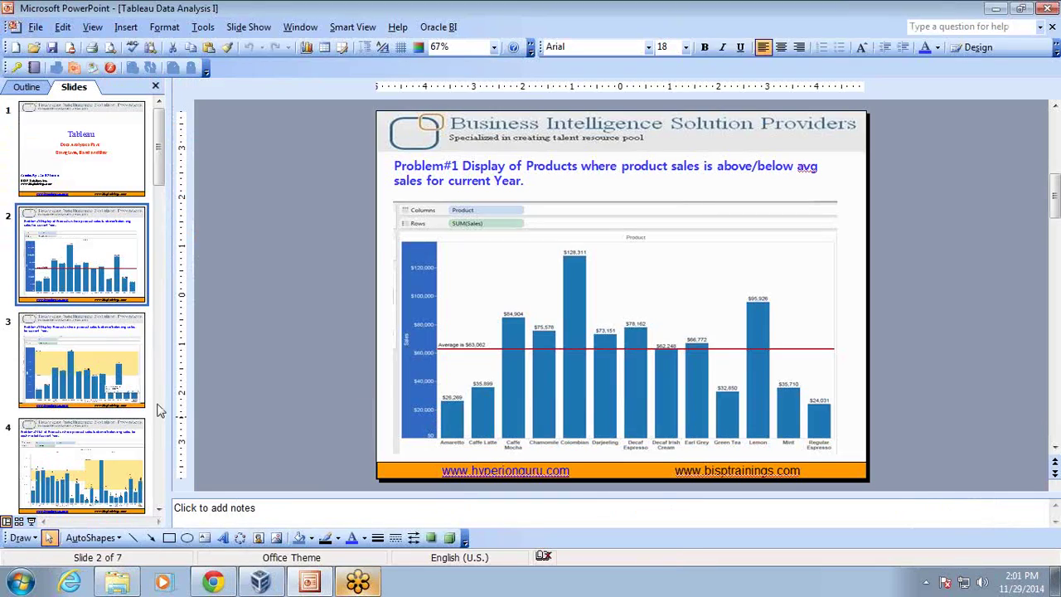
Step: Review slides 3 to 5 of the Tableau Data Analysis I presentation in PowerPoint for the next problem statements
left_click(108, 371)
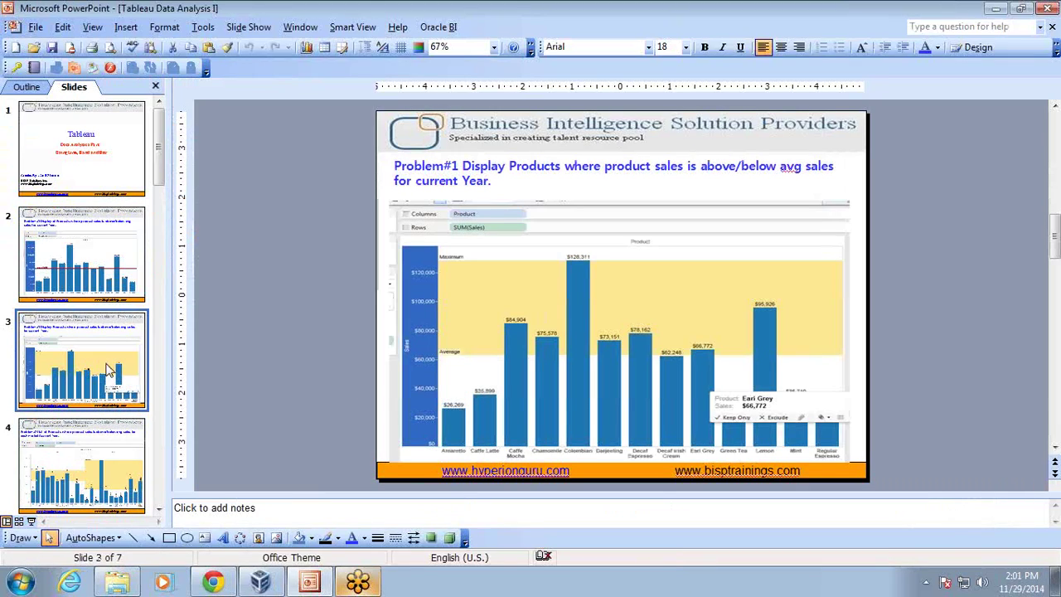
left_click(61, 461)
left_click(76, 396)
left_click(81, 470)
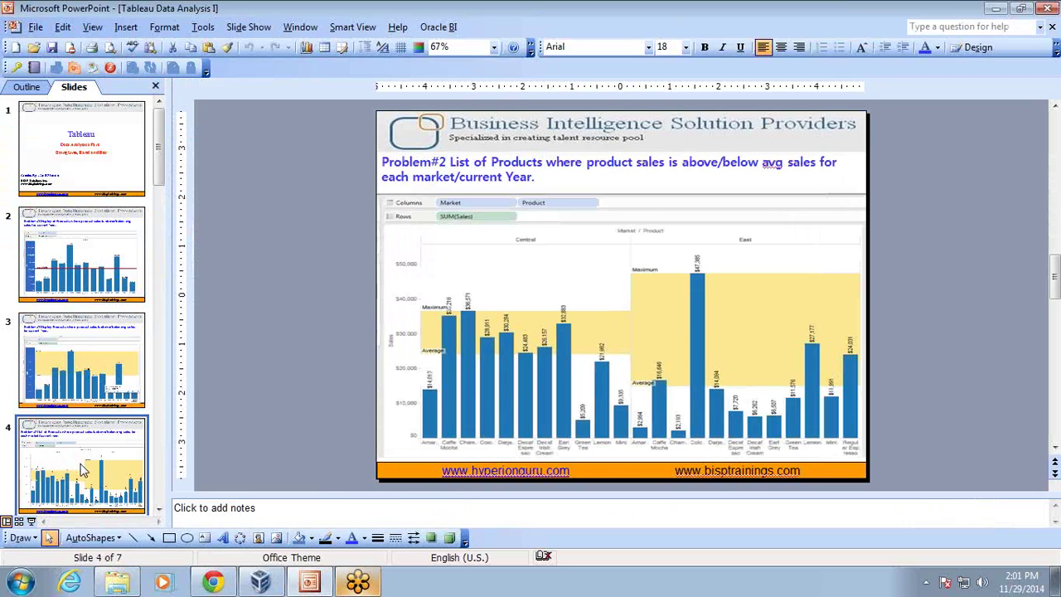
key("Down")
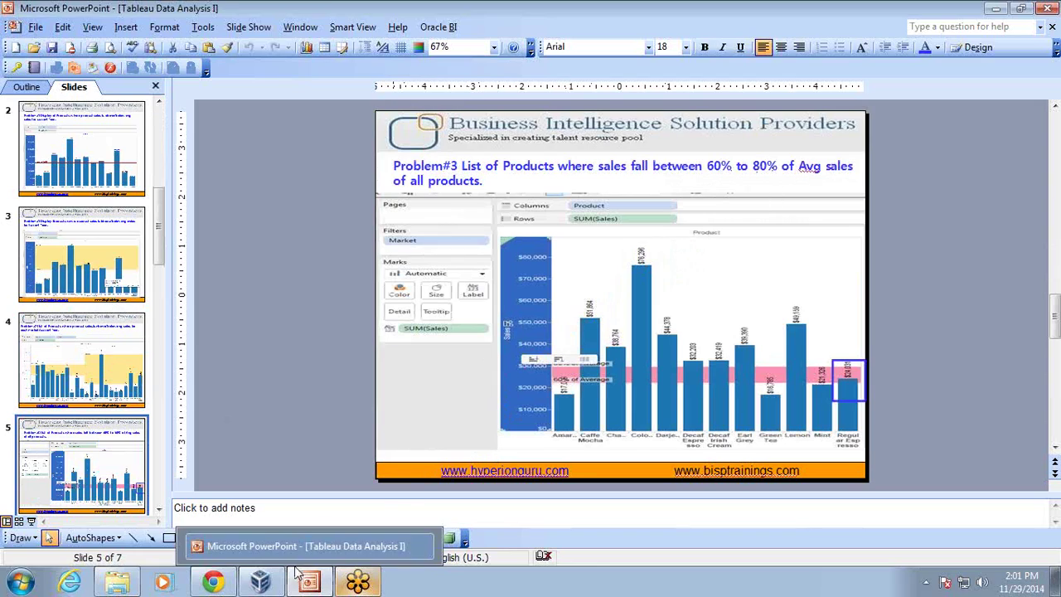
Step: Switch to Tableau and change the Sales reference band to a Distribution at 70,90 percent of average SUM(Sales)
left_click(261, 583)
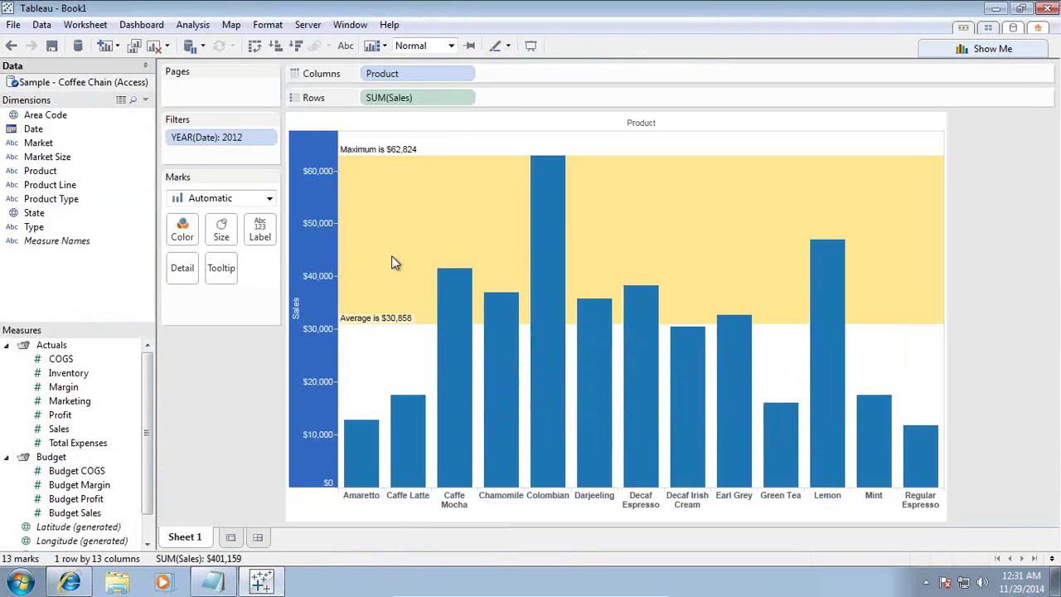
right_click(324, 291)
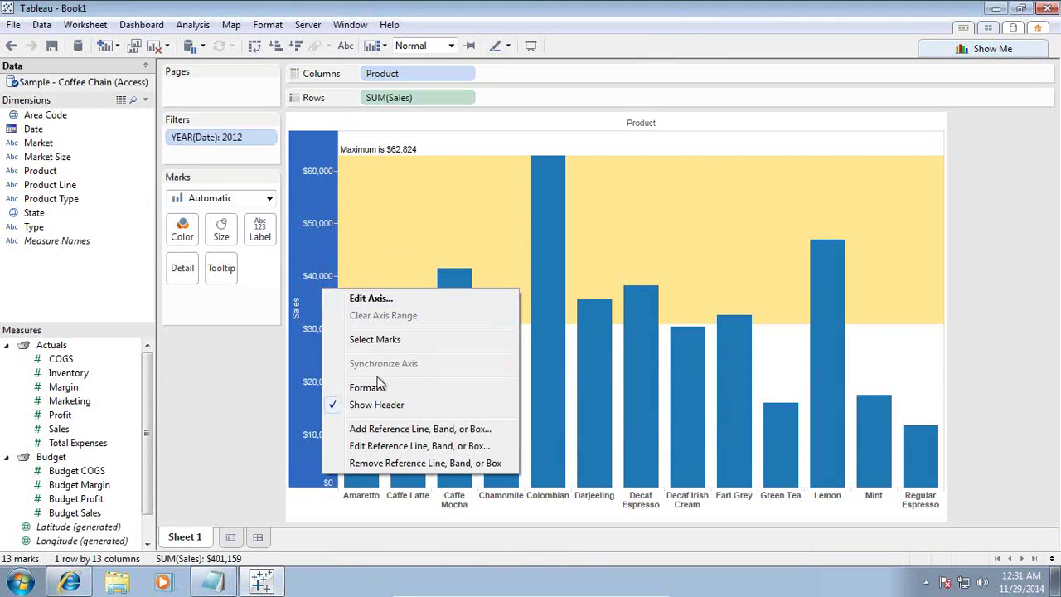
left_click(405, 448)
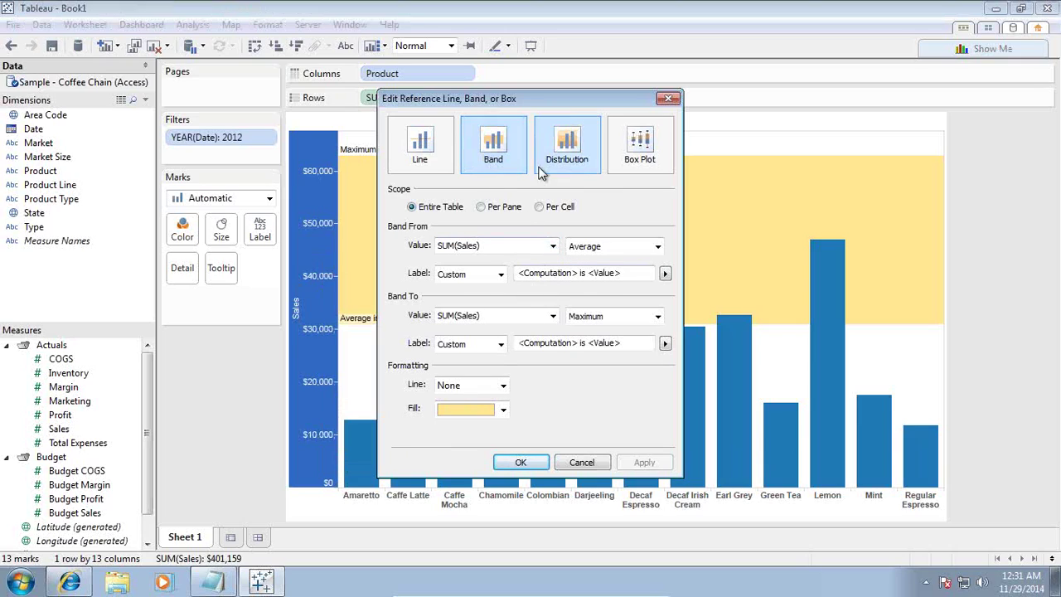
left_click(570, 164)
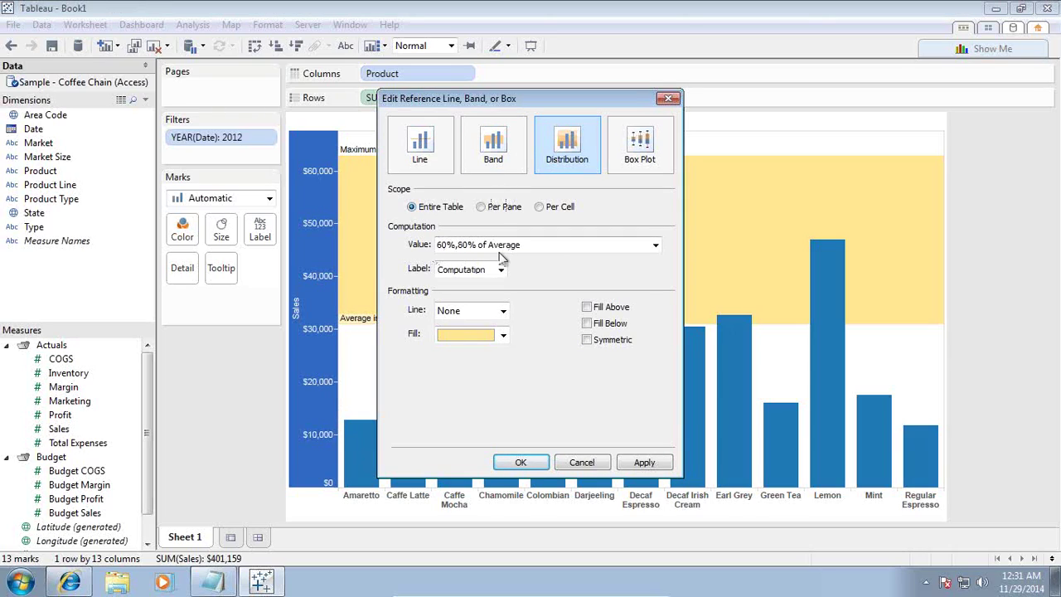
left_click(655, 245)
left_click(628, 279)
left_click_drag(657, 279, 542, 279)
type("70,90")
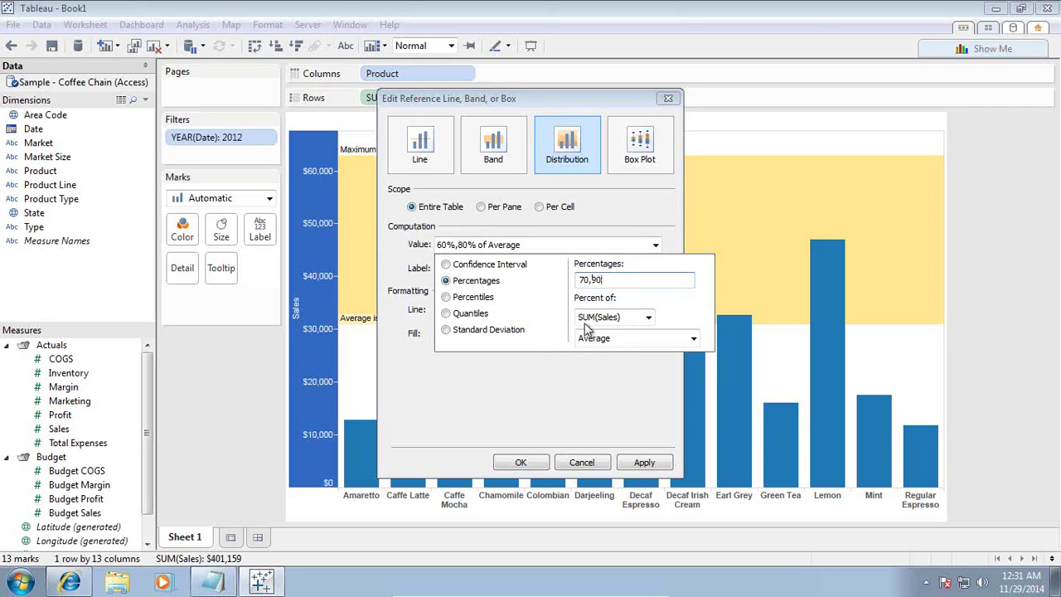
left_click(677, 249)
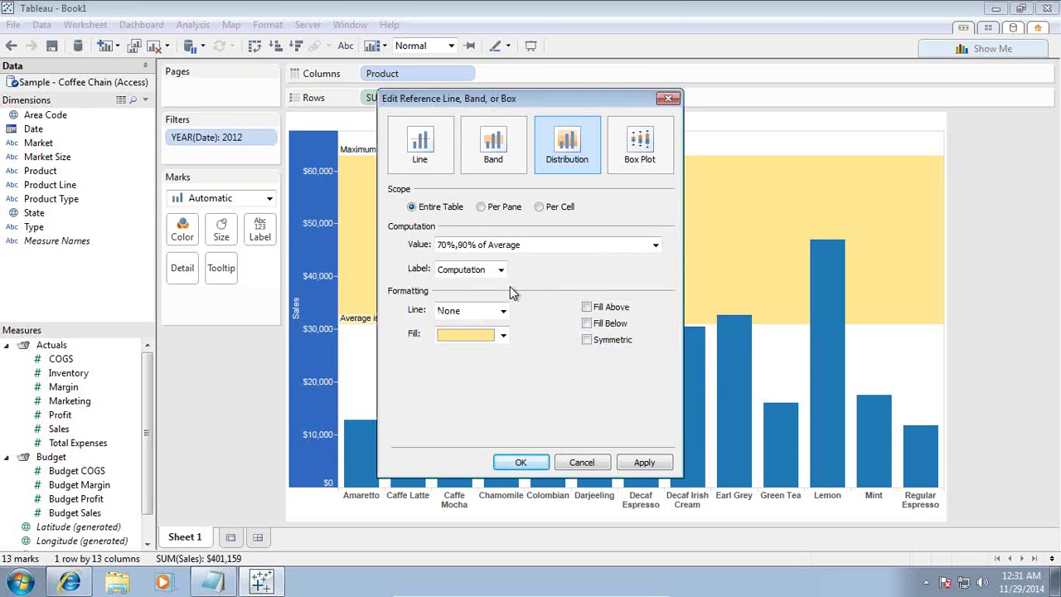
Step: Give the distribution a light green fill, turn on Fill Above and apply it to the chart
left_click(503, 335)
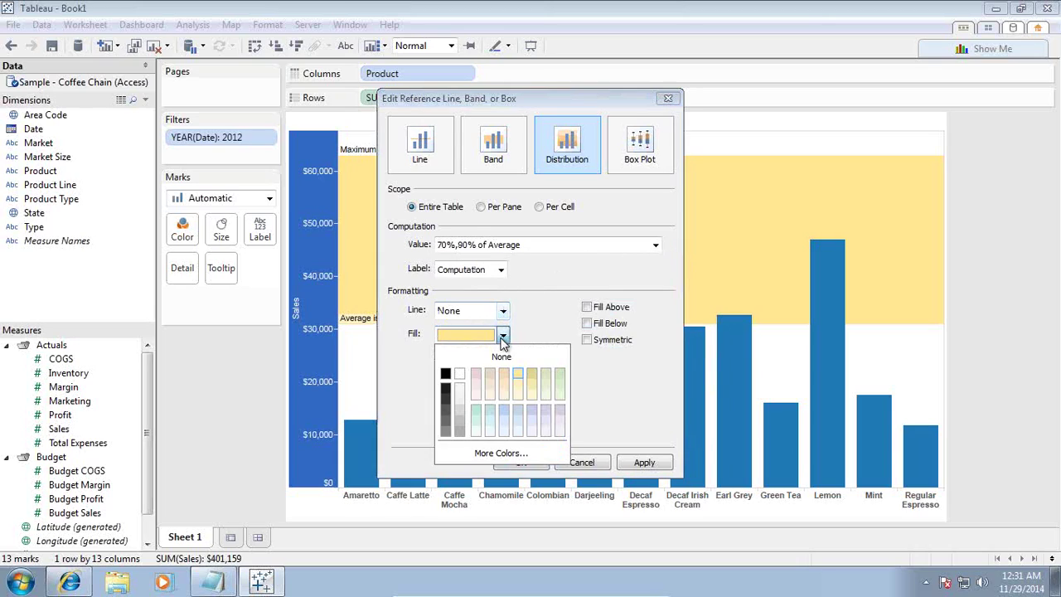
left_click(560, 377)
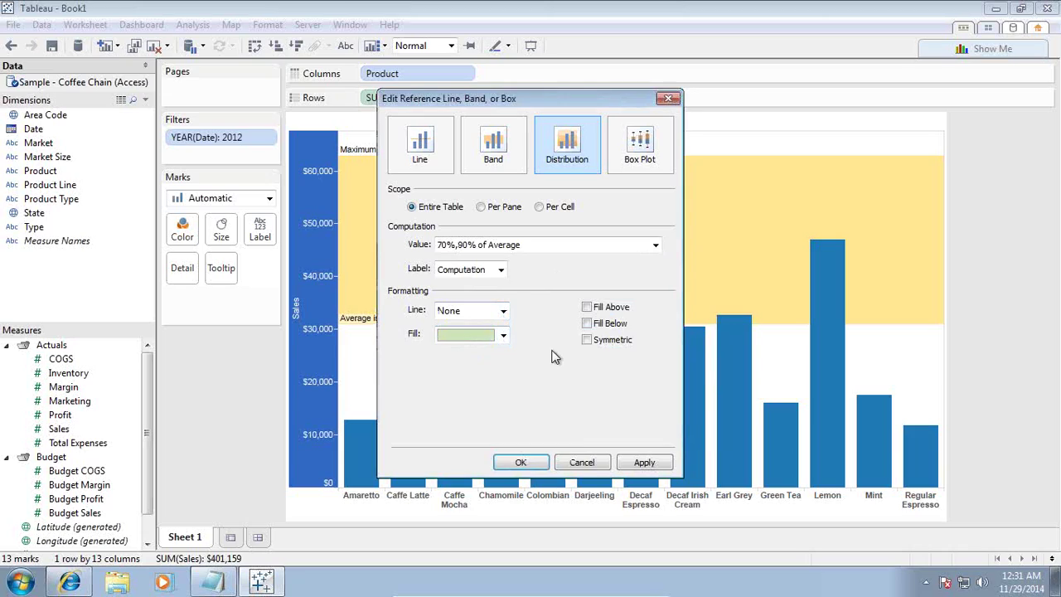
left_click(587, 308)
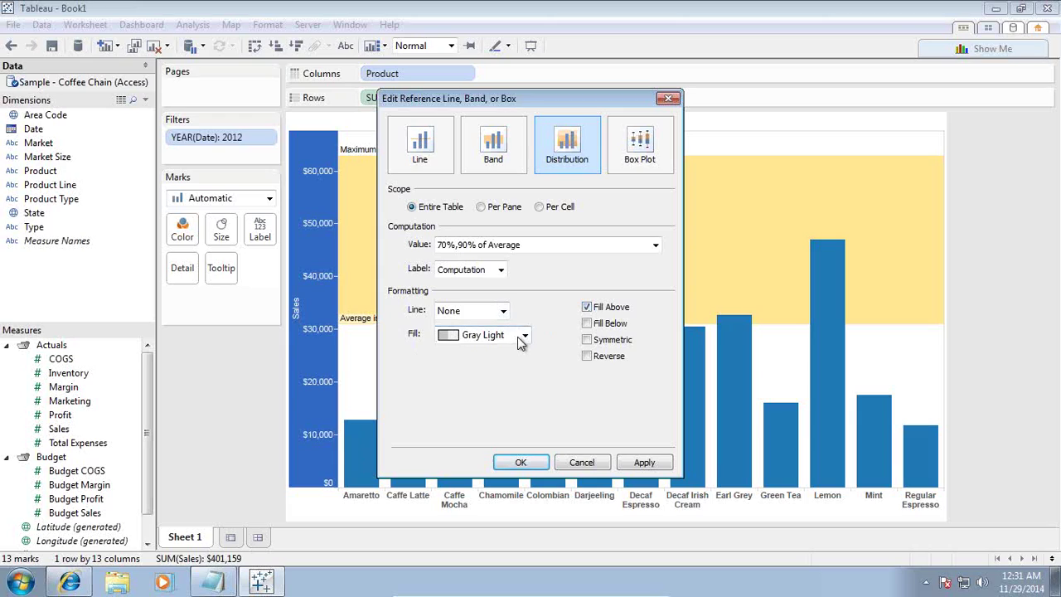
left_click(646, 463)
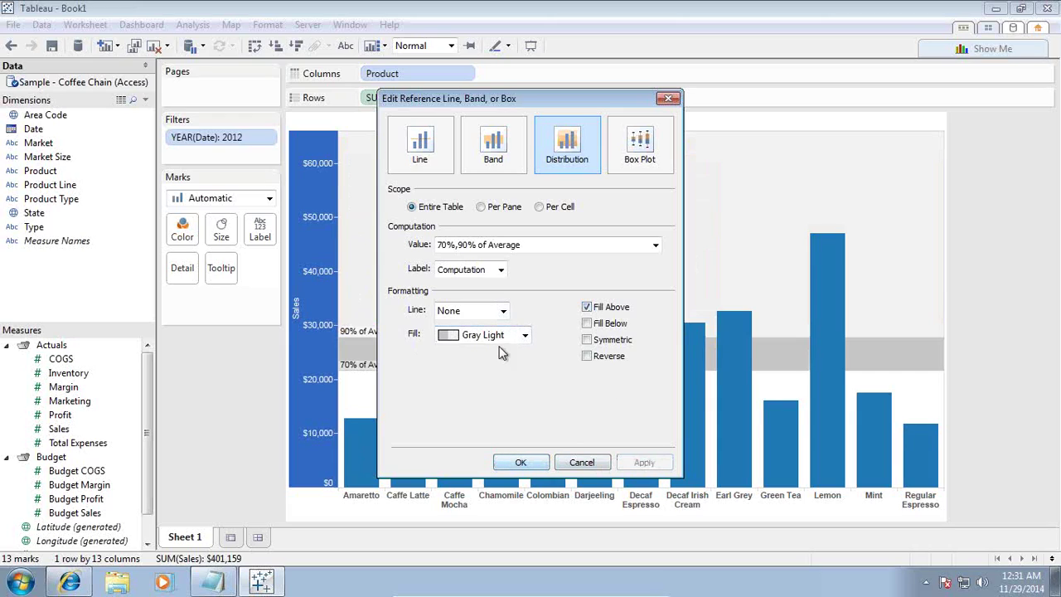
Step: Change the distribution's fill palette to Stoplight, apply it and close the reference line settings
left_click(524, 336)
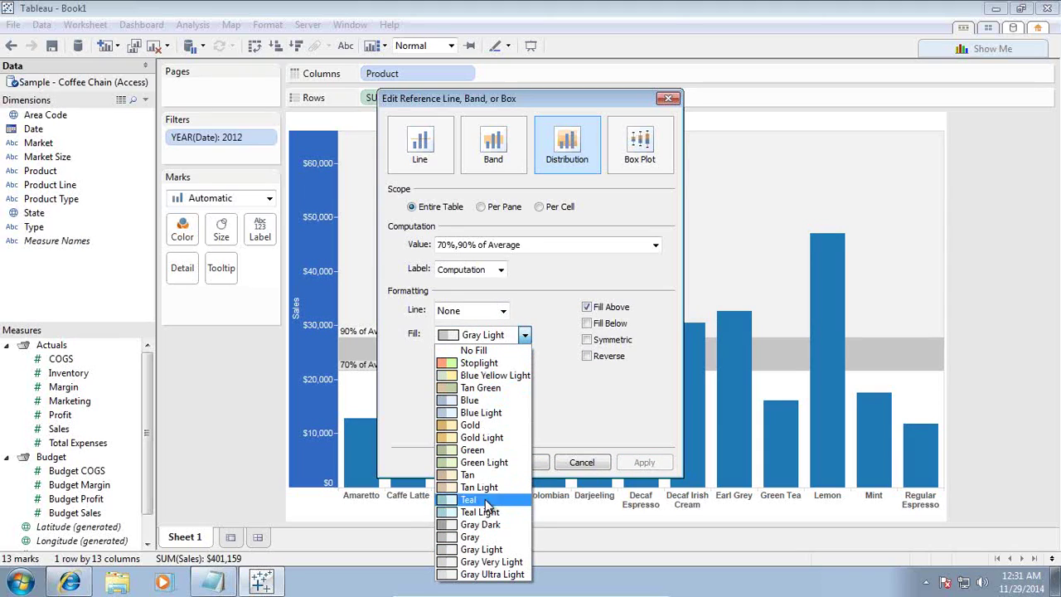
left_click(480, 363)
left_click(645, 463)
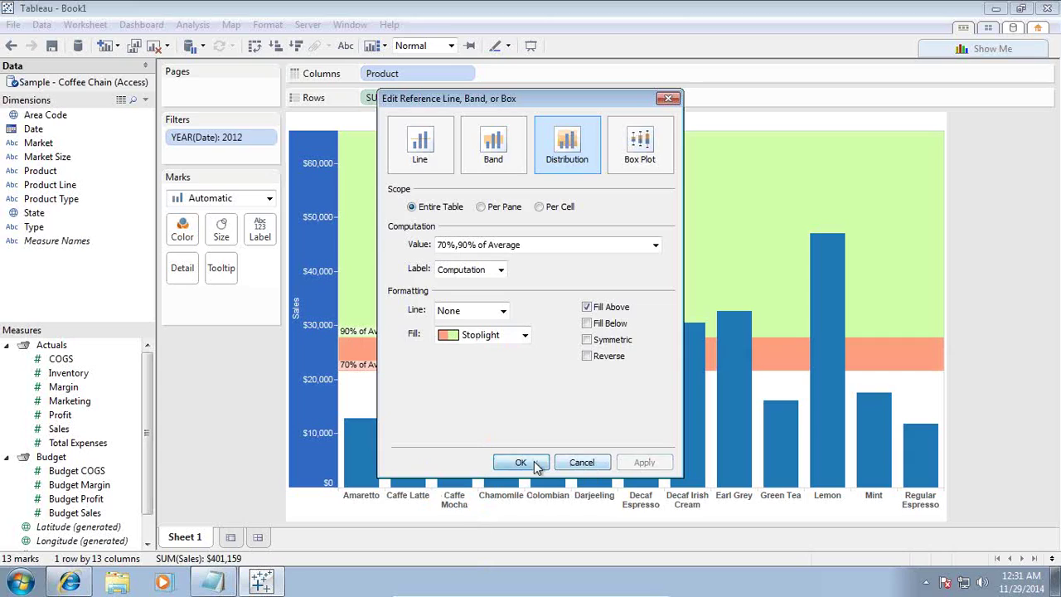
left_click(521, 463)
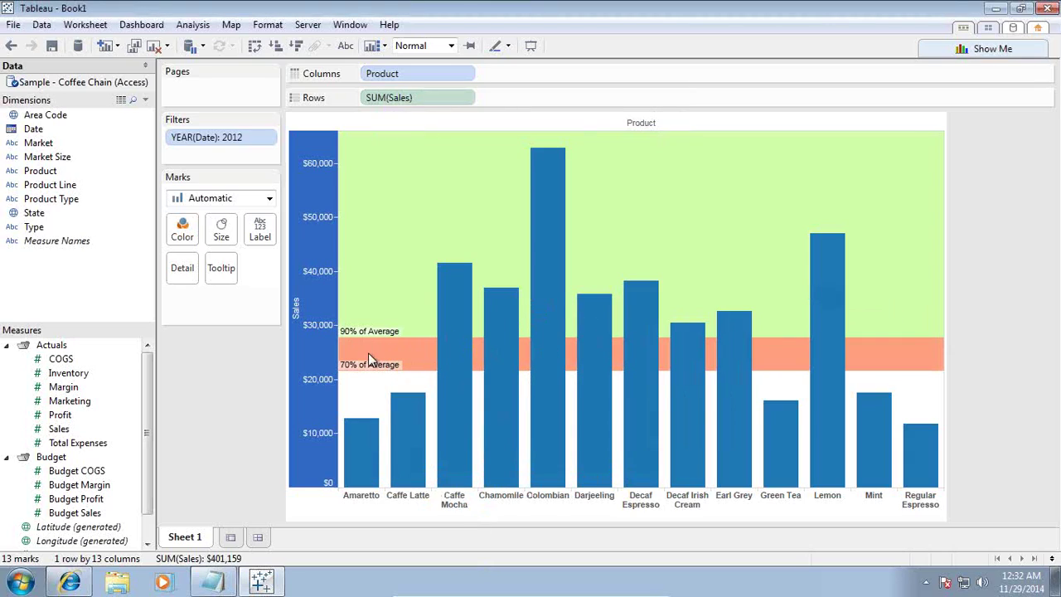
Step: Switch to the PowerPoint presentation and read the Problem#4 statement on slide 6
mouse_move(367, 371)
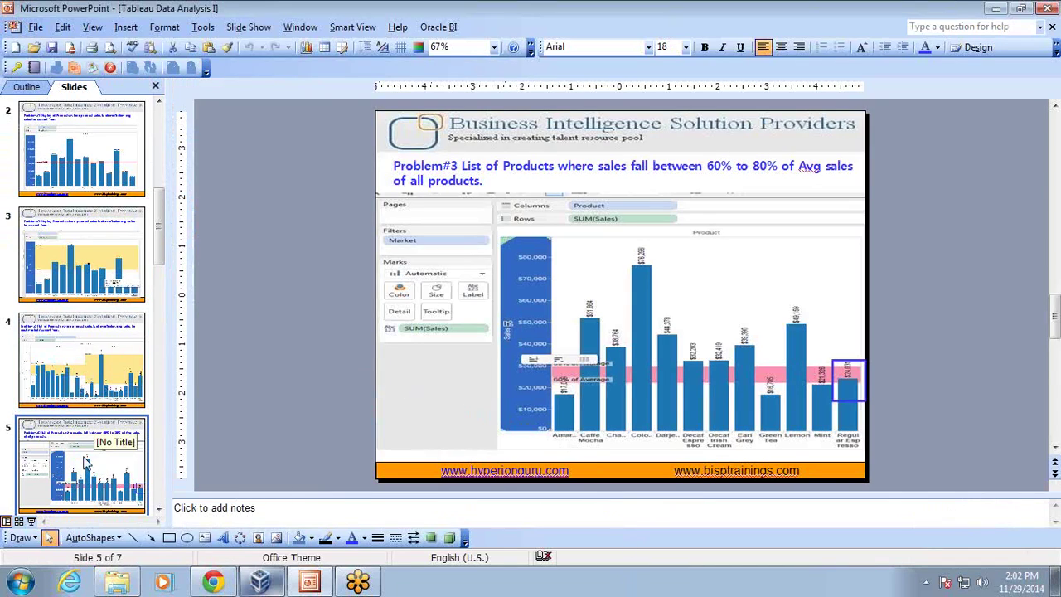
scroll(83, 465, "down", 1)
left_click(83, 467)
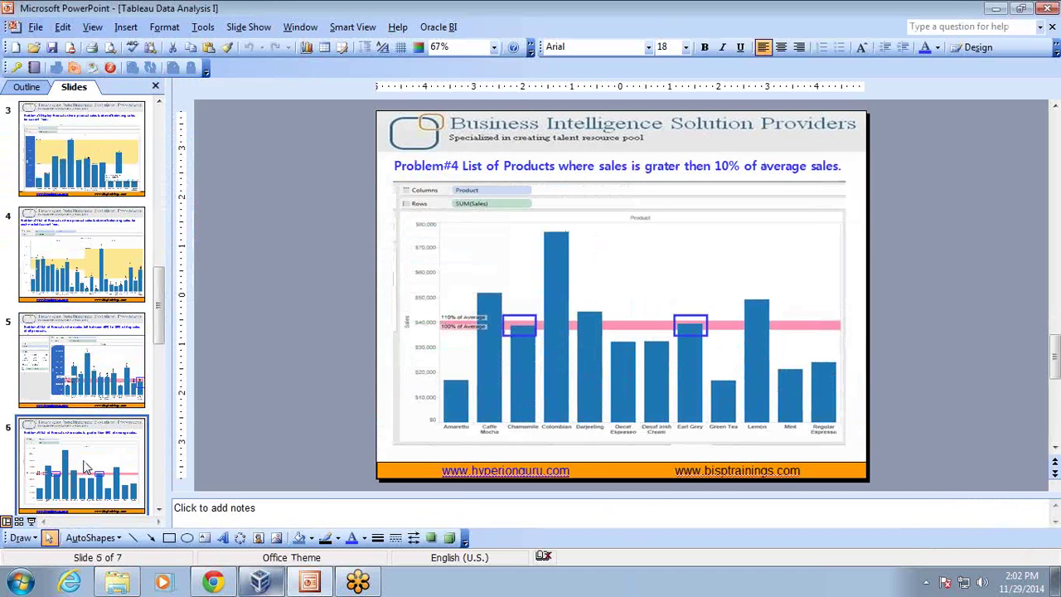
Step: Switch back to Tableau and set the Sales axis distribution's percentages to 100,110 of the average
left_click(279, 585)
right_click(311, 350)
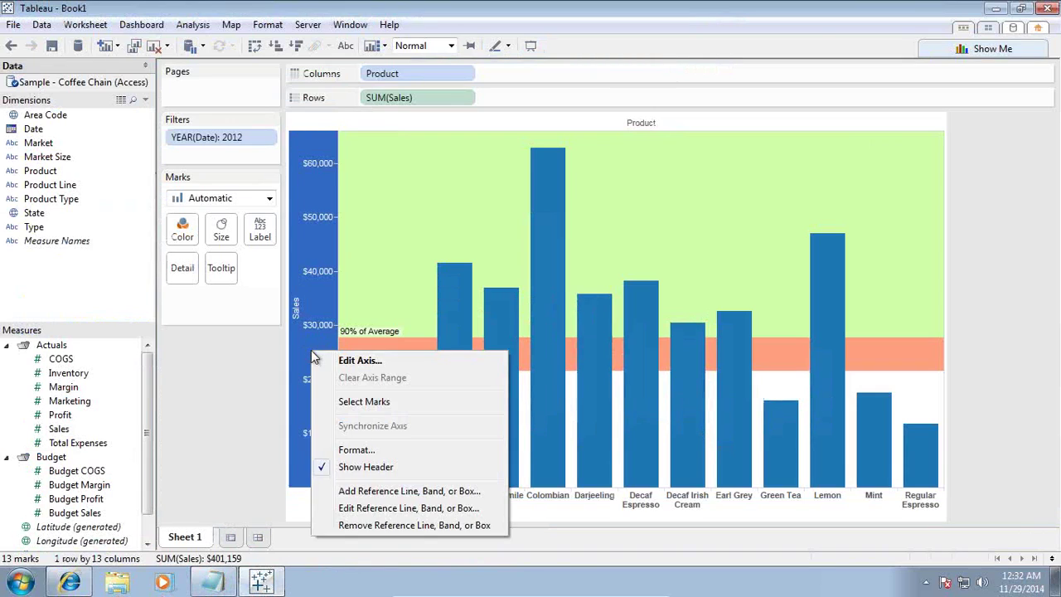
left_click(386, 508)
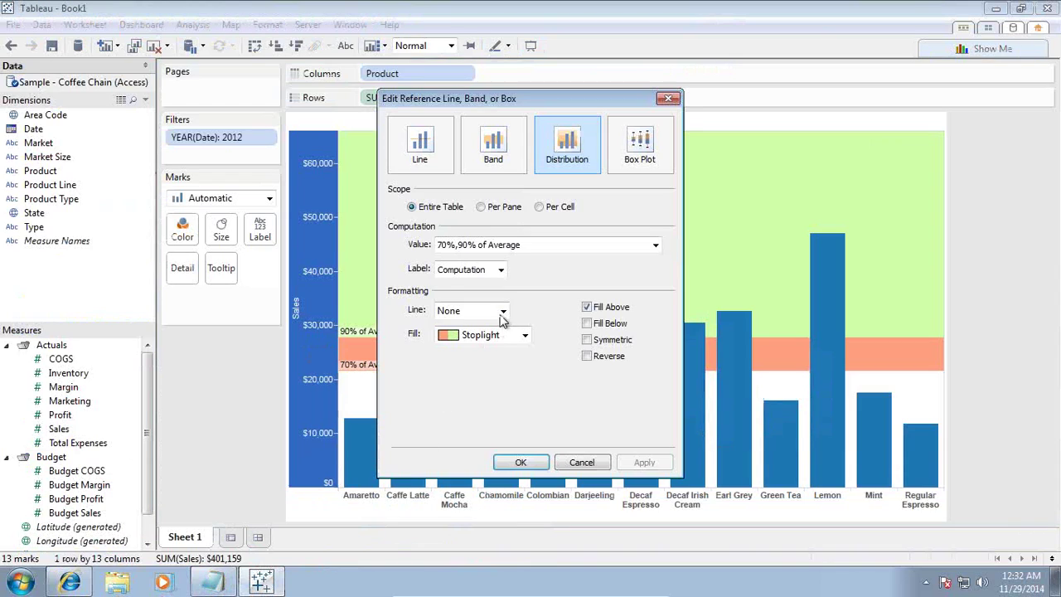
left_click(655, 244)
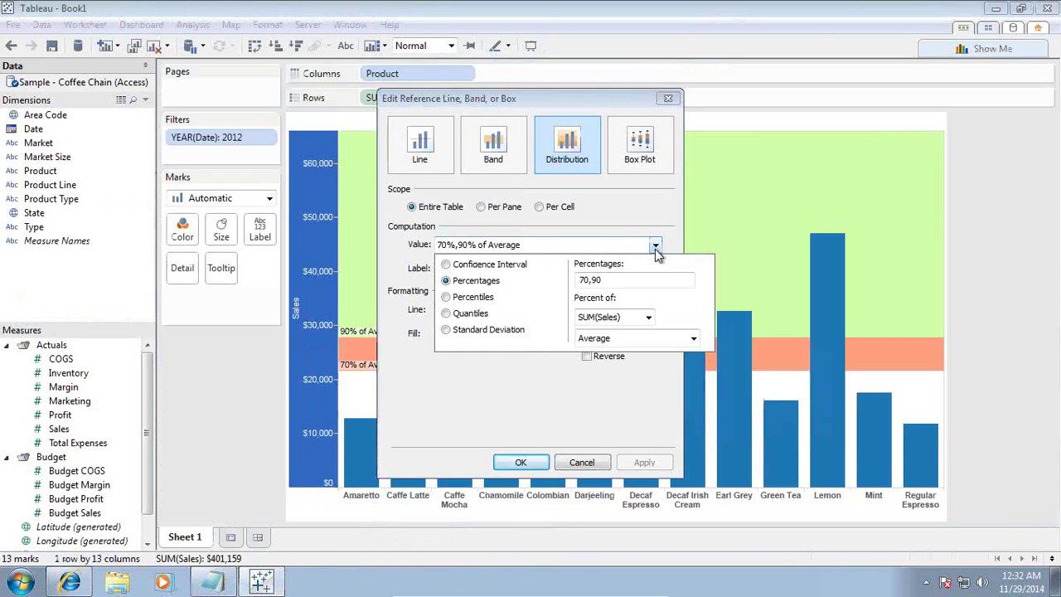
left_click_drag(629, 279, 577, 280)
type("100,100")
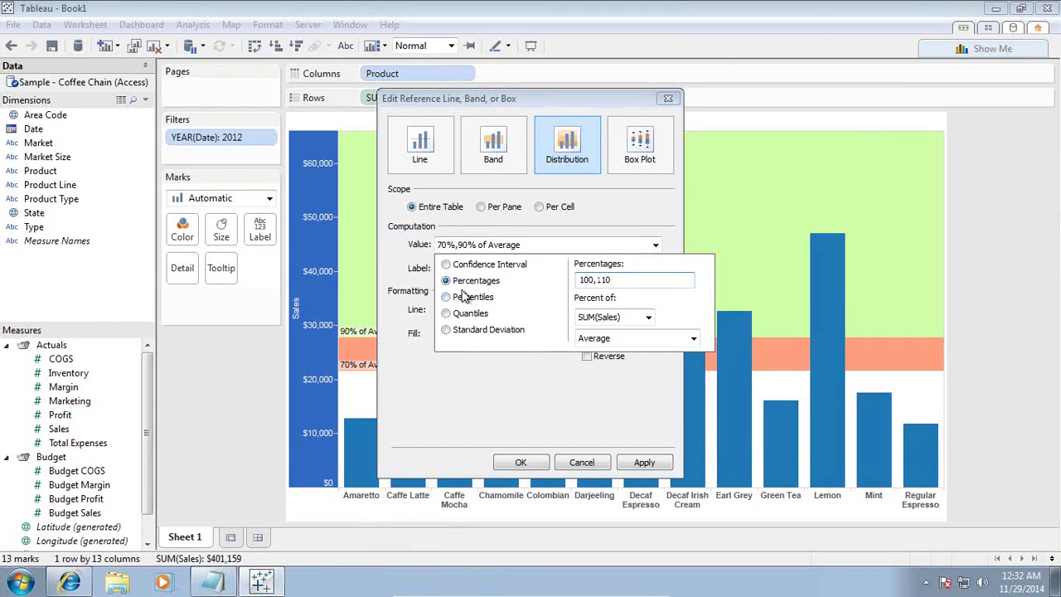
left_click(545, 395)
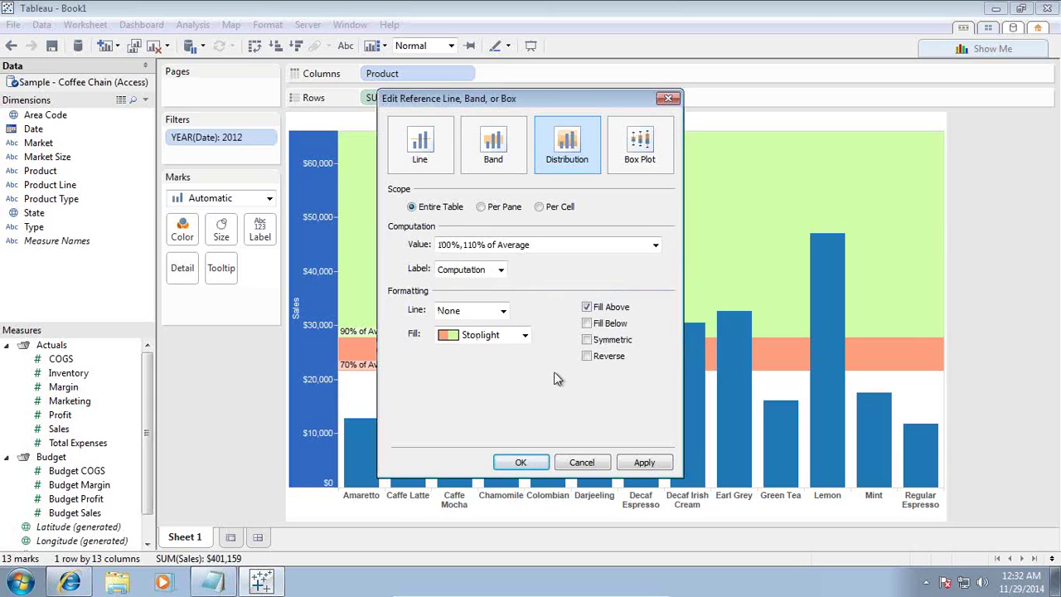
Step: Turn off Fill Above, set the distribution's fill to light green and confirm the reference distribution
left_click(588, 308)
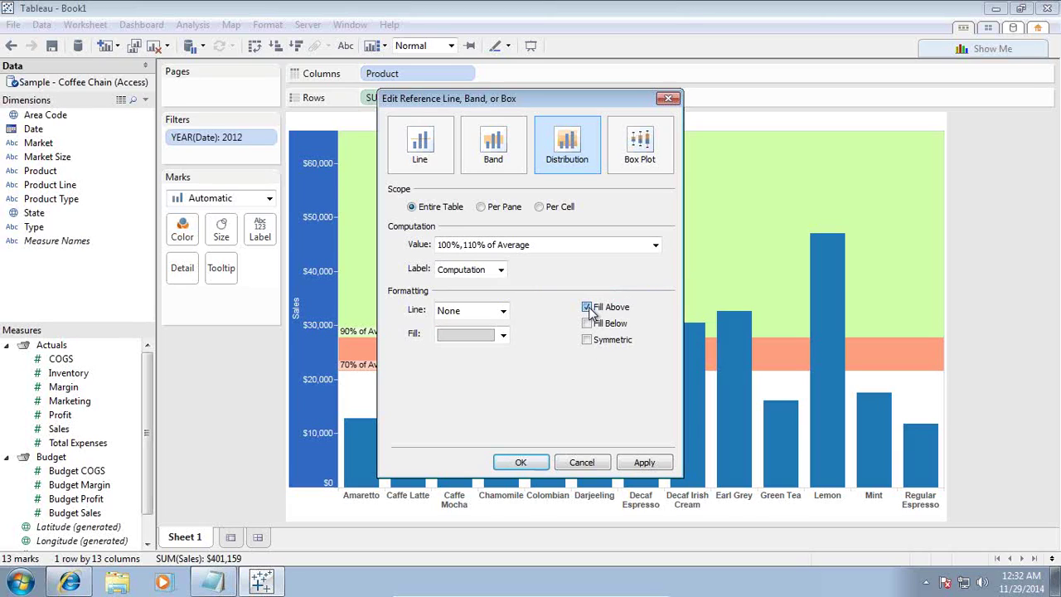
left_click(503, 335)
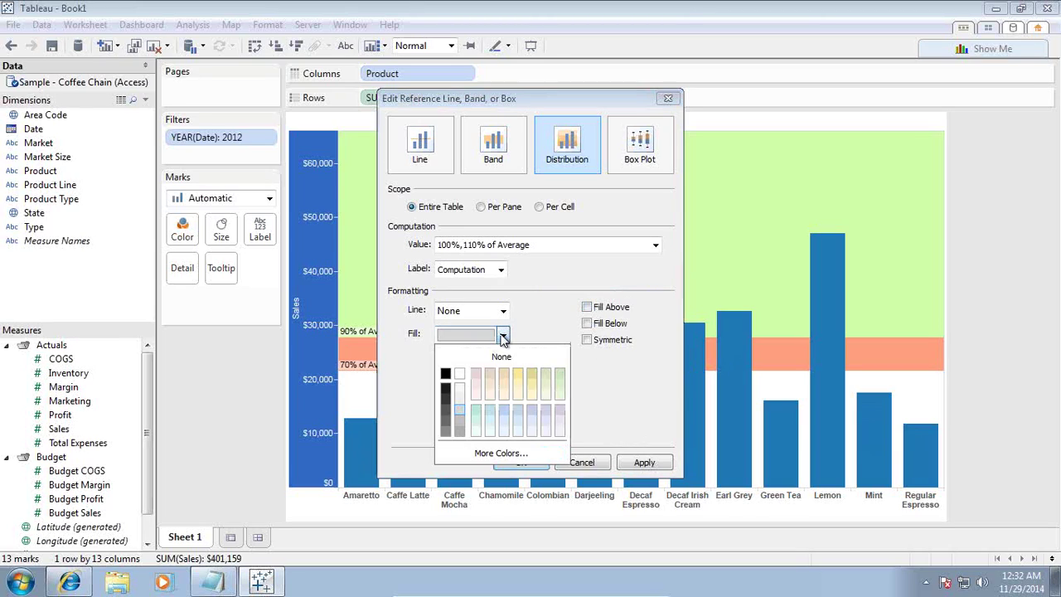
left_click(559, 374)
left_click(644, 462)
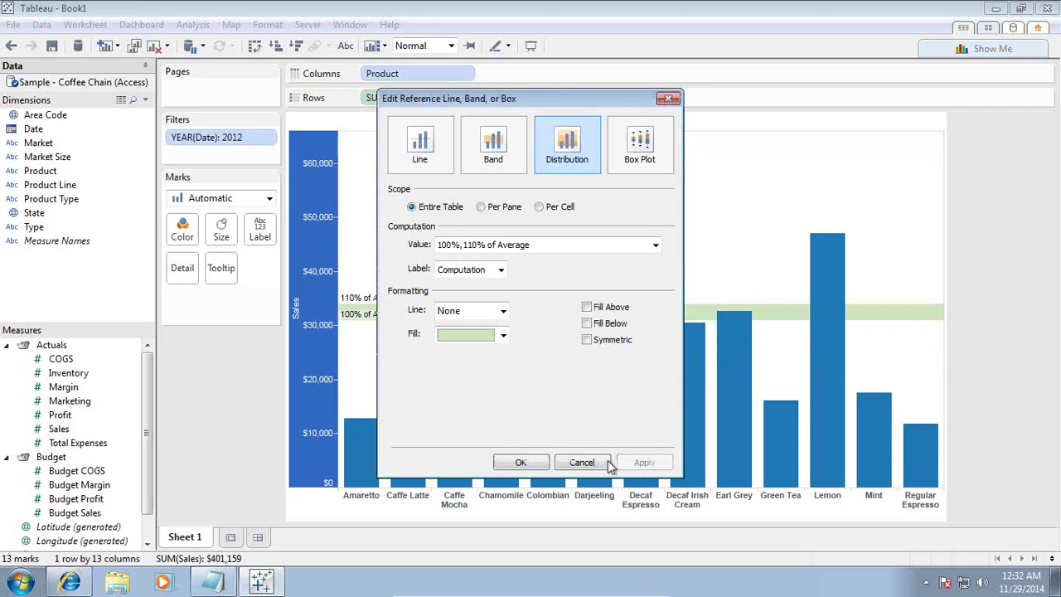
left_click(520, 463)
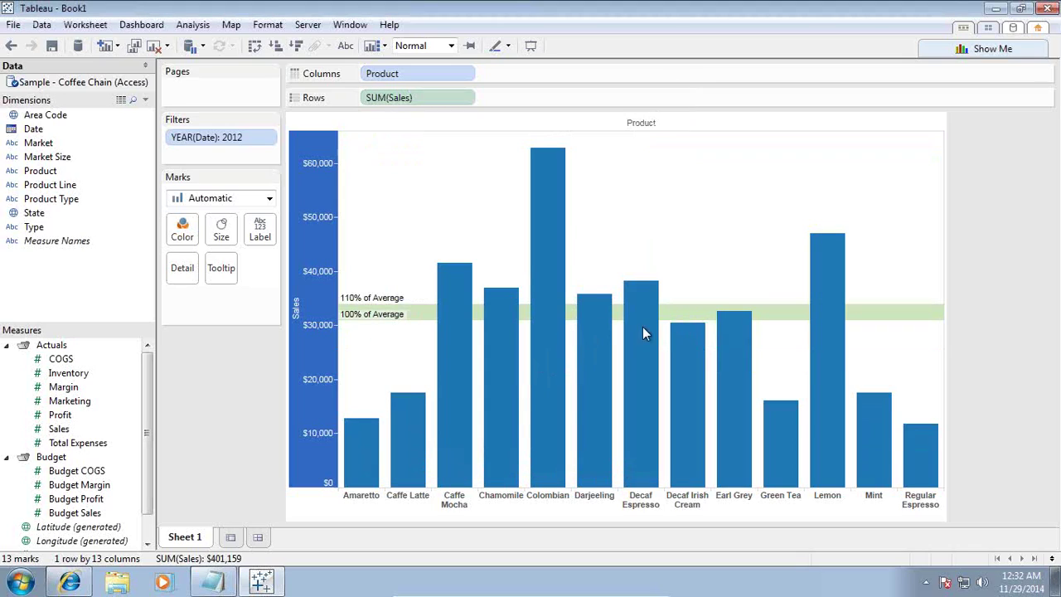
Step: Add the Market dimension to Columns ahead of Product to split the product bars by market
mouse_move(745, 313)
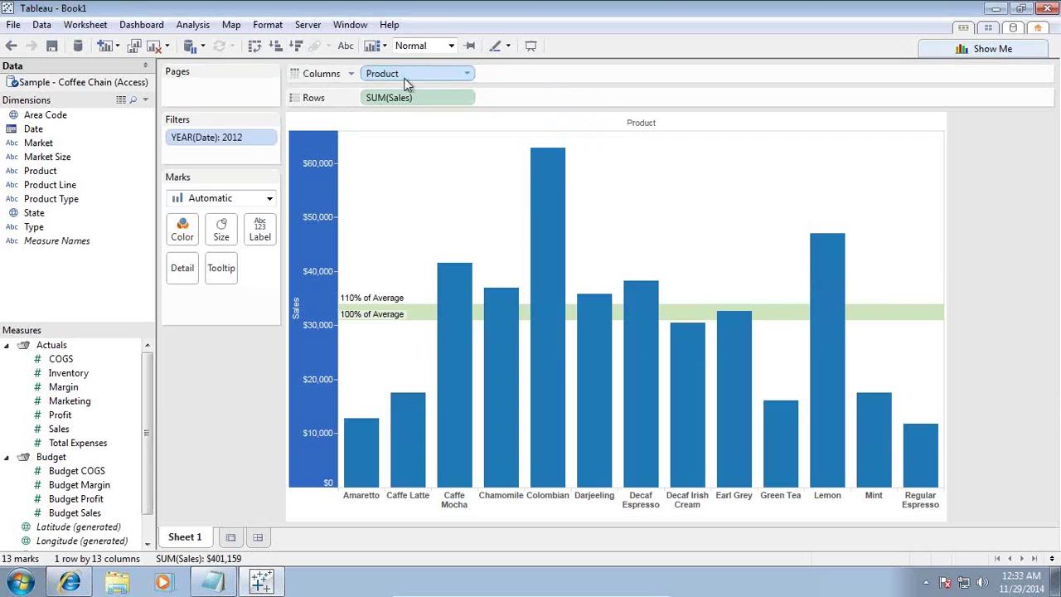
mouse_move(592, 588)
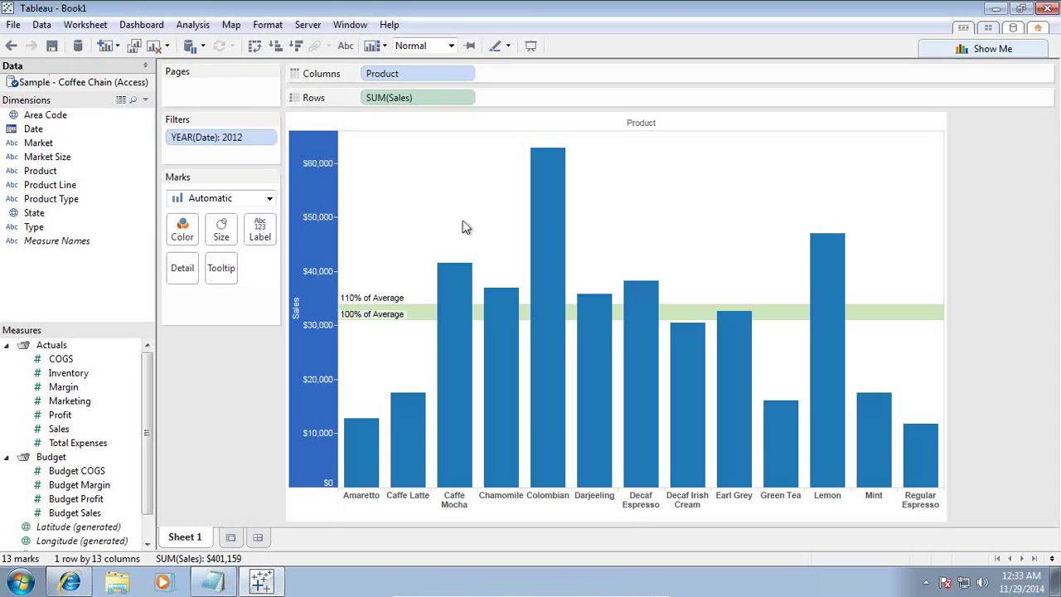
mouse_move(557, 336)
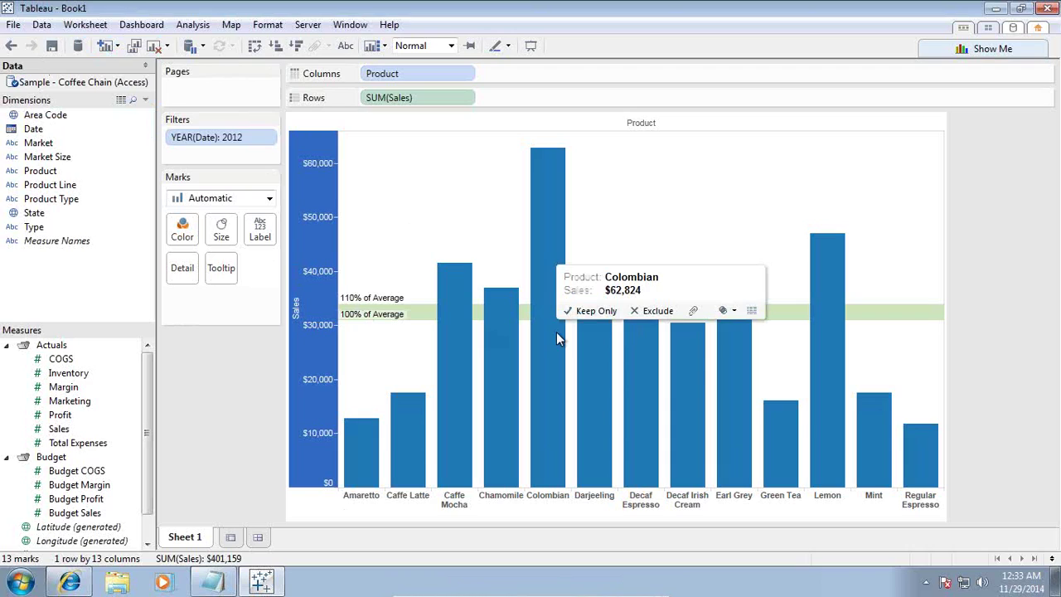
left_click_drag(40, 143, 369, 73)
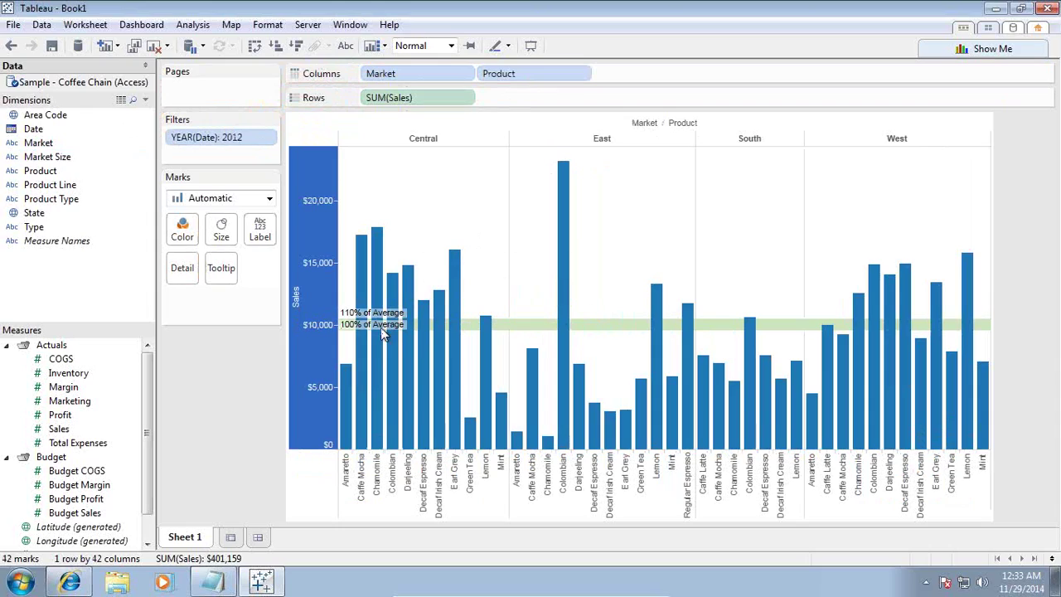
mouse_move(382, 330)
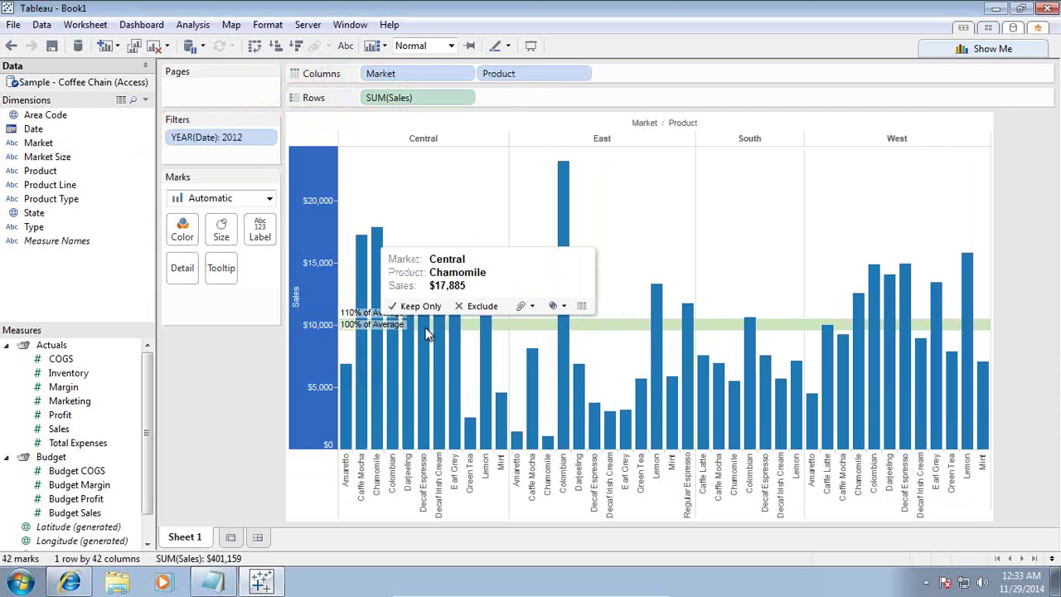
Step: Filter Market to keep only Central and East, excluding South and West, and widen the chart
left_click(470, 74)
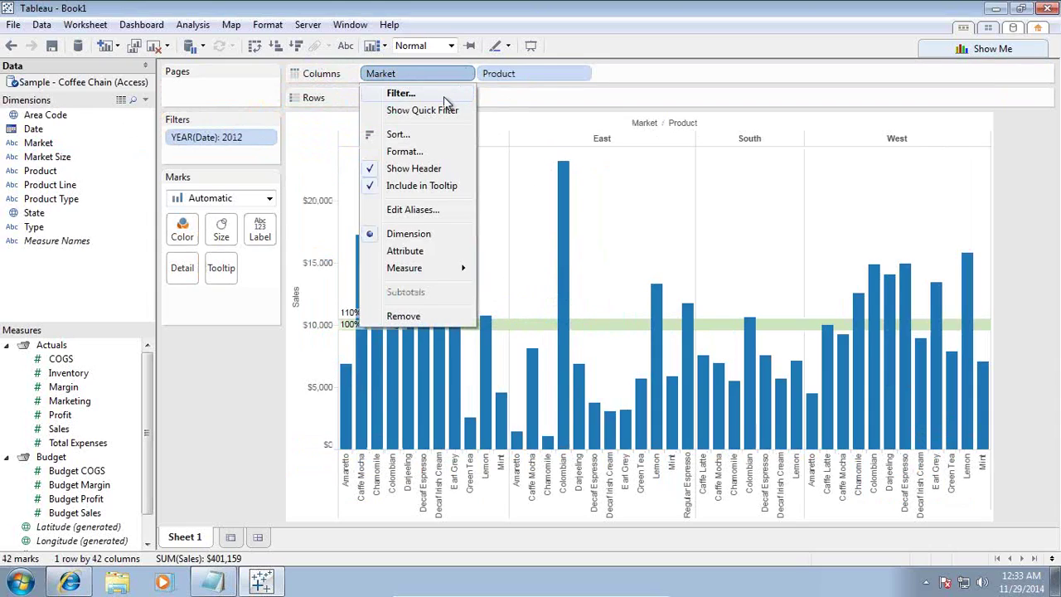
left_click(445, 96)
left_click(385, 201)
left_click(385, 215)
left_click(659, 474)
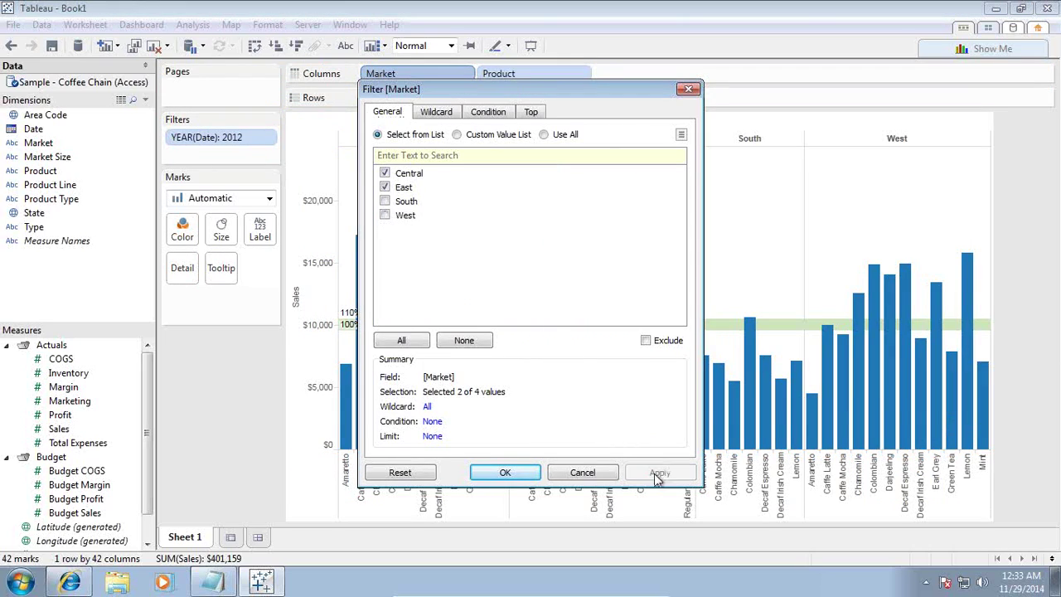
left_click(508, 469)
left_click_drag(697, 339, 950, 347)
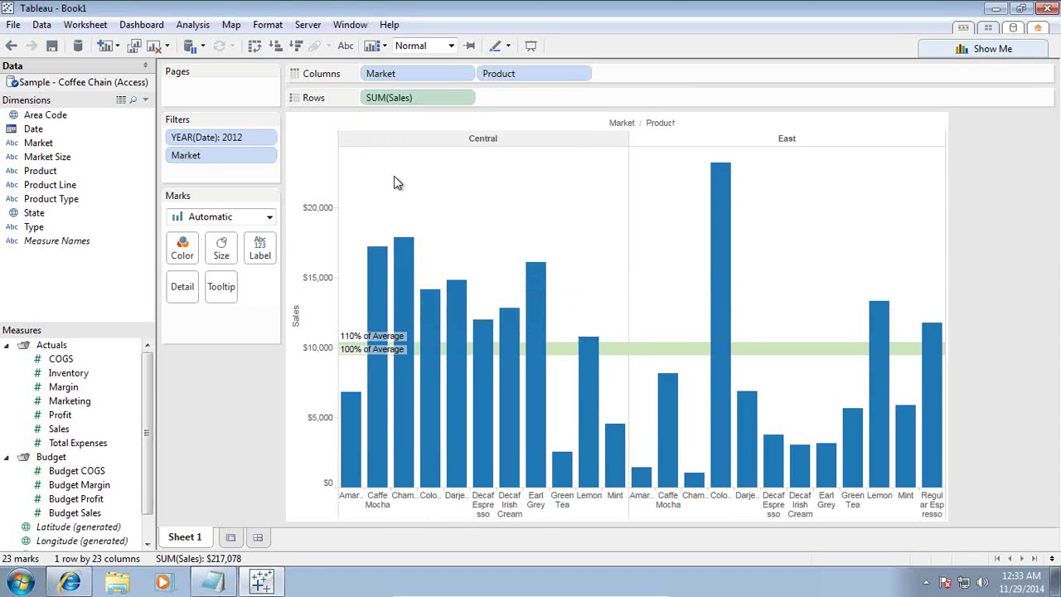
Step: Set the scope of the Sales axis reference distribution to Per Pane and confirm it
left_click(315, 262)
right_click(316, 259)
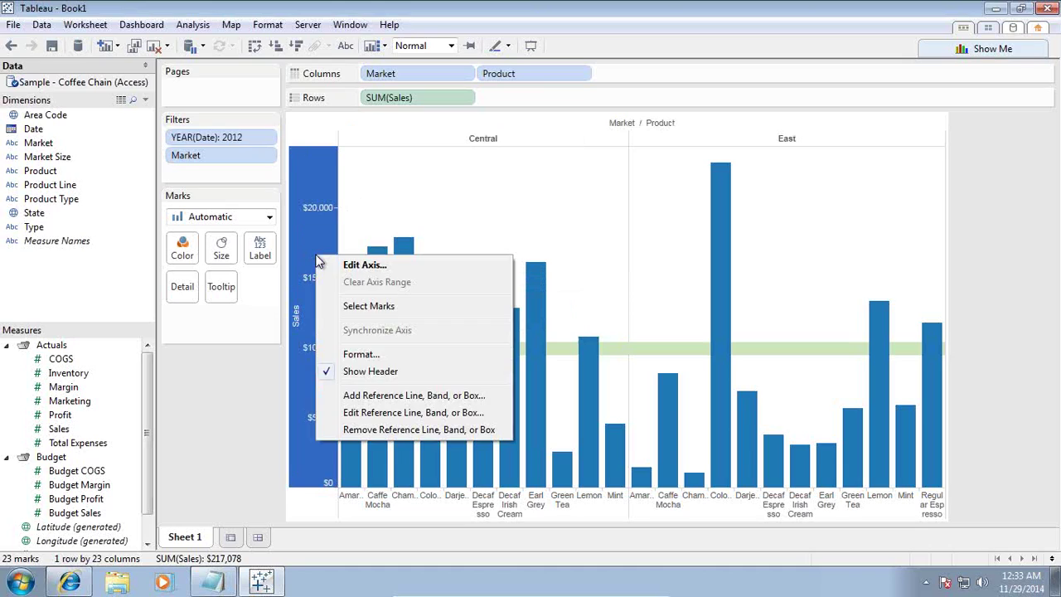
left_click(386, 412)
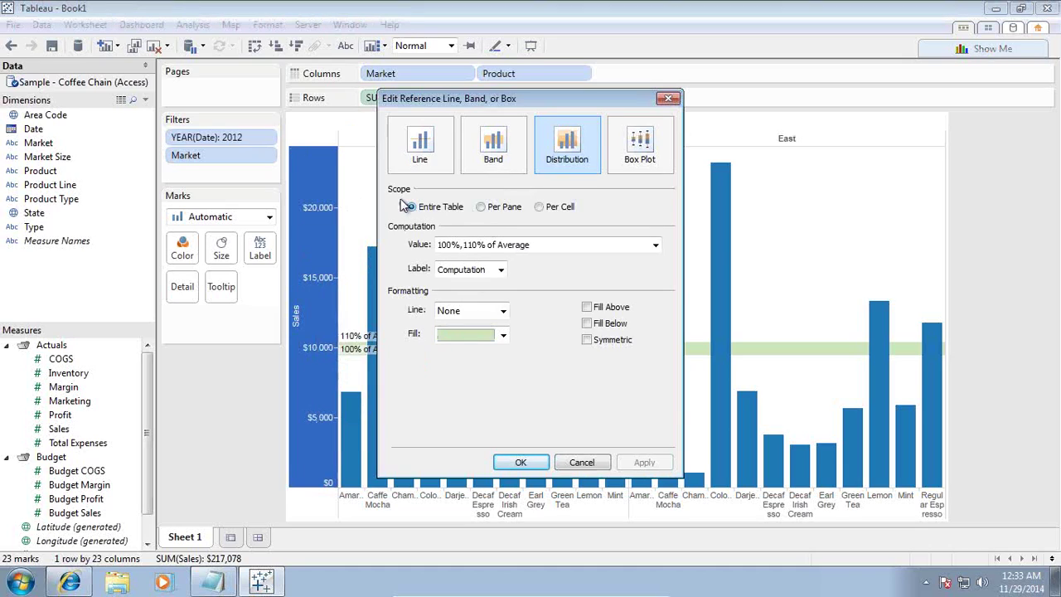
left_click(485, 208)
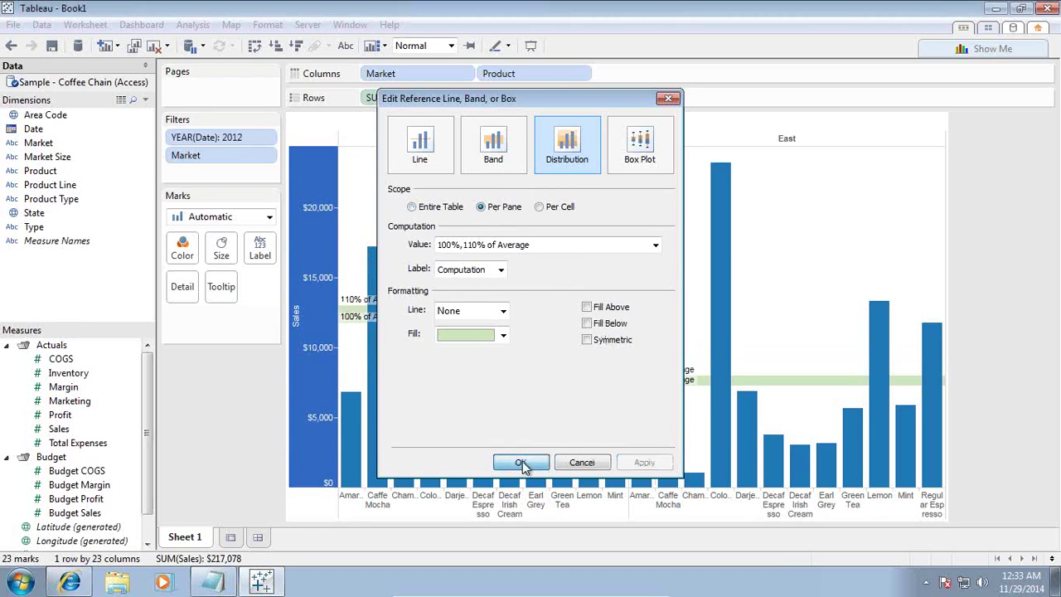
left_click(521, 462)
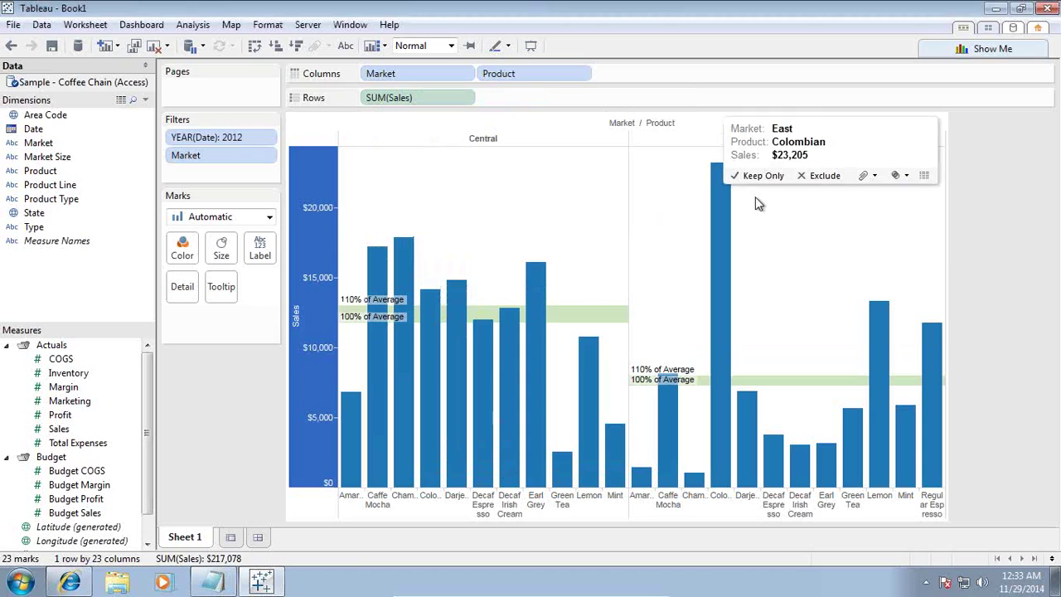
Step: Switch to the PowerPoint presentation and show the closing "Any Question?" slide
mouse_move(501, 320)
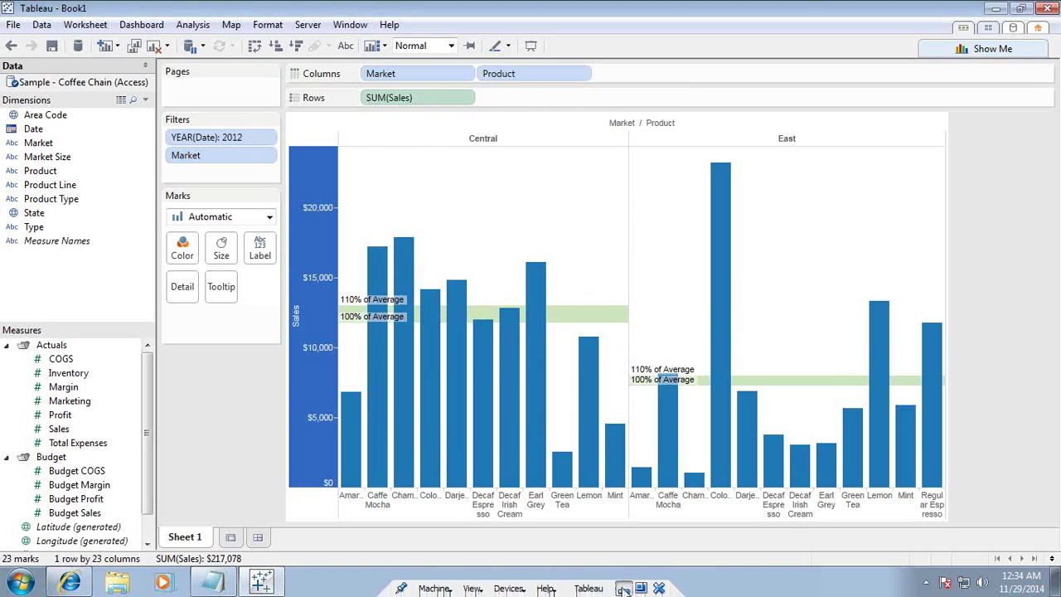
left_click(625, 591)
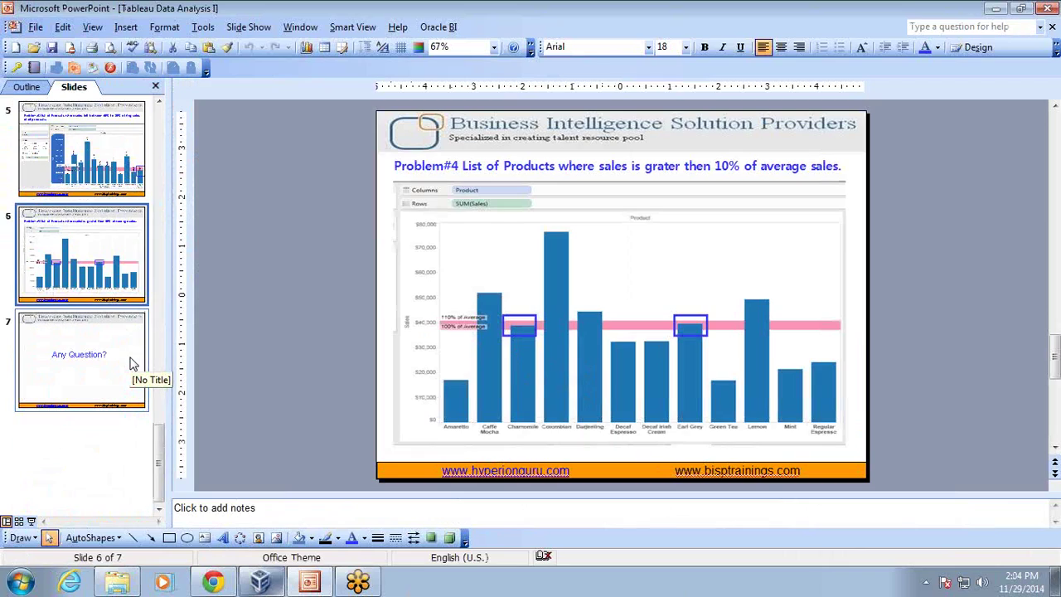
left_click(116, 357)
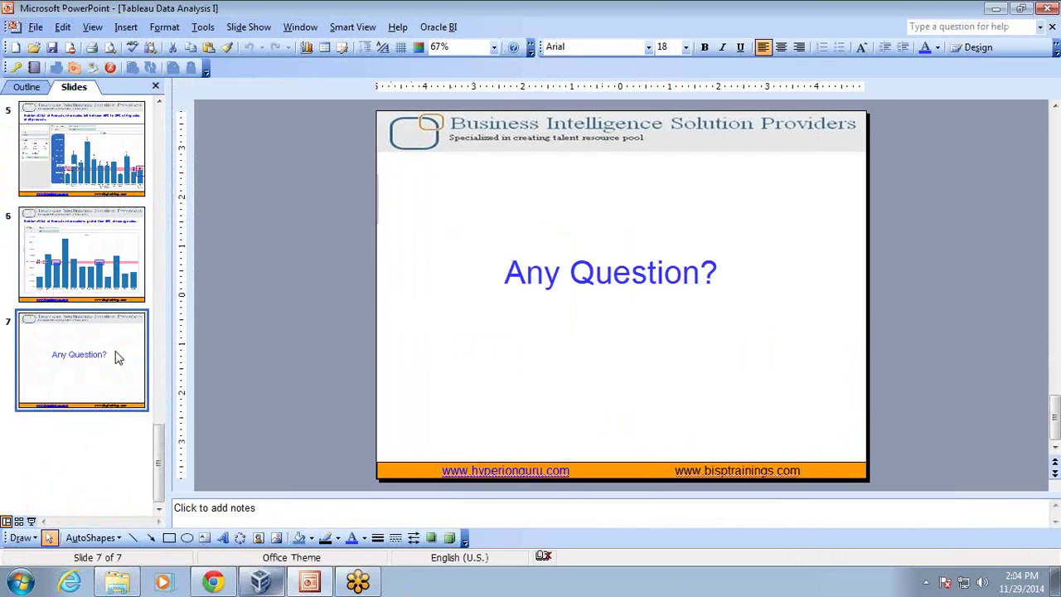